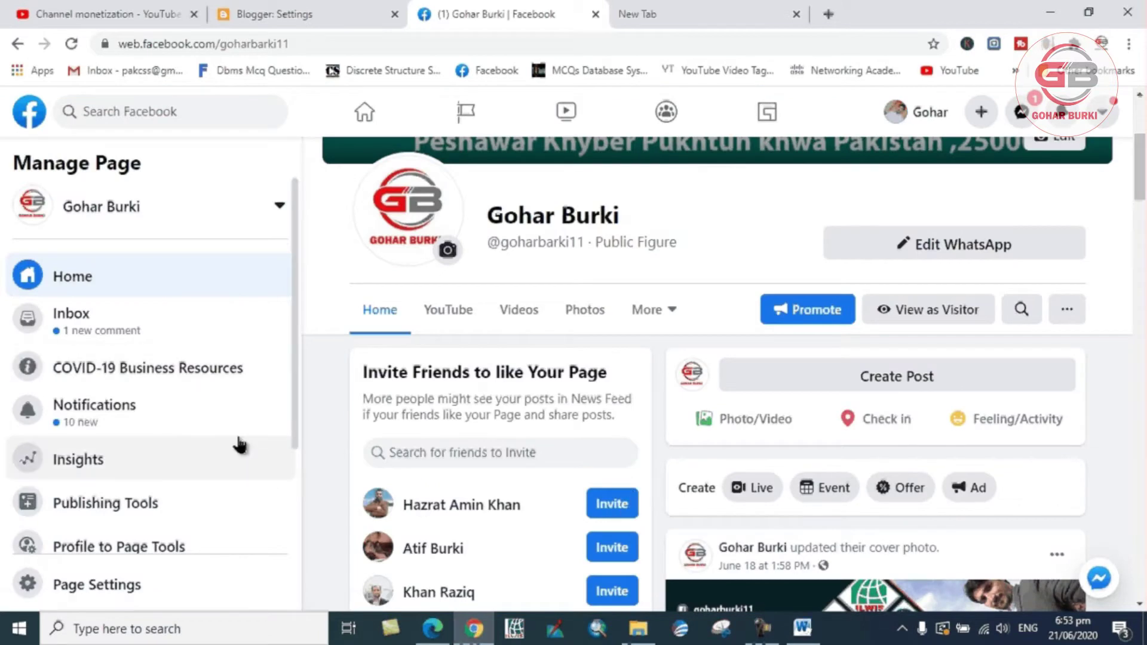
Open the Facebook page's Settings and go to its Messaging section
scroll(236, 451, "down", 3)
scroll(668, 348, "up", 5)
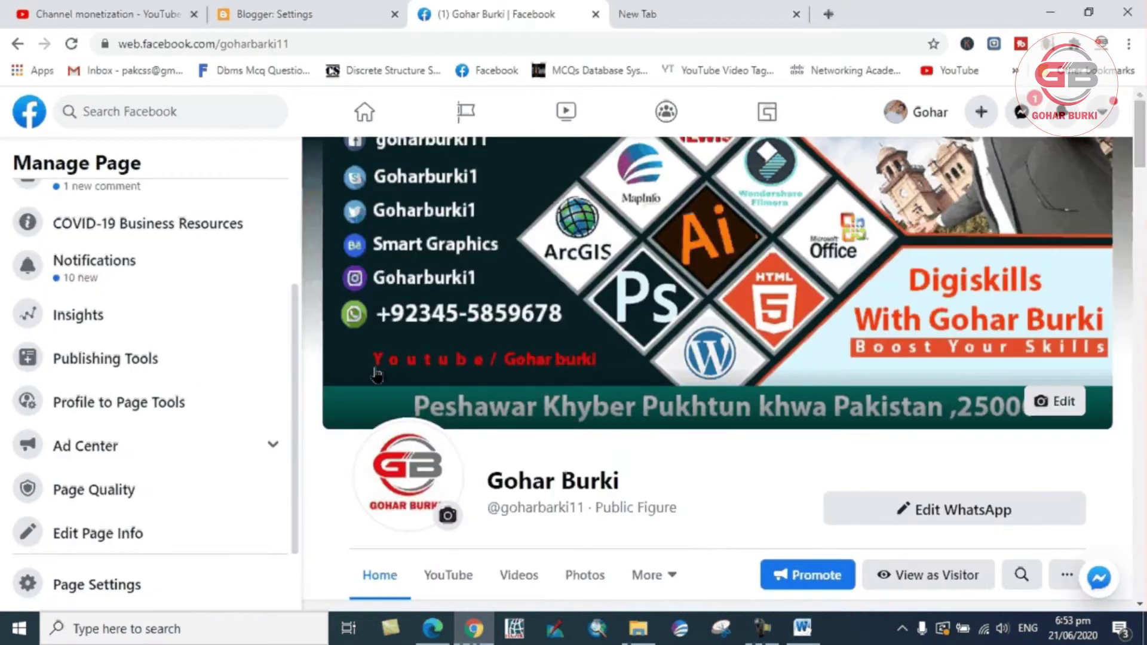
scroll(179, 577, "down", 5)
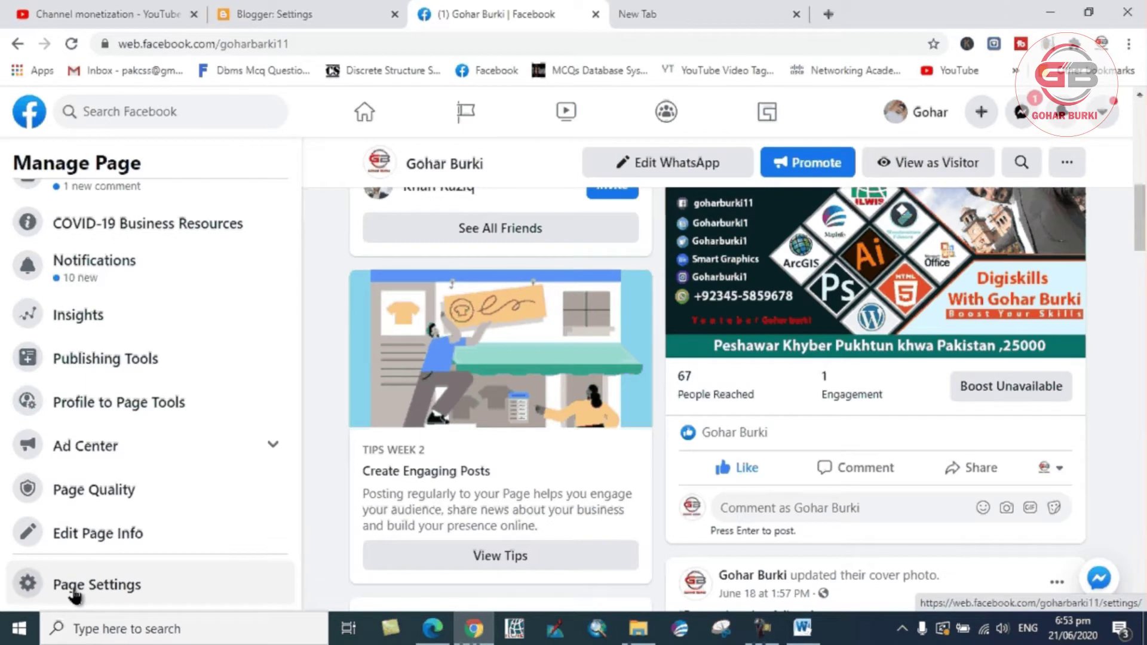
left_click(74, 587)
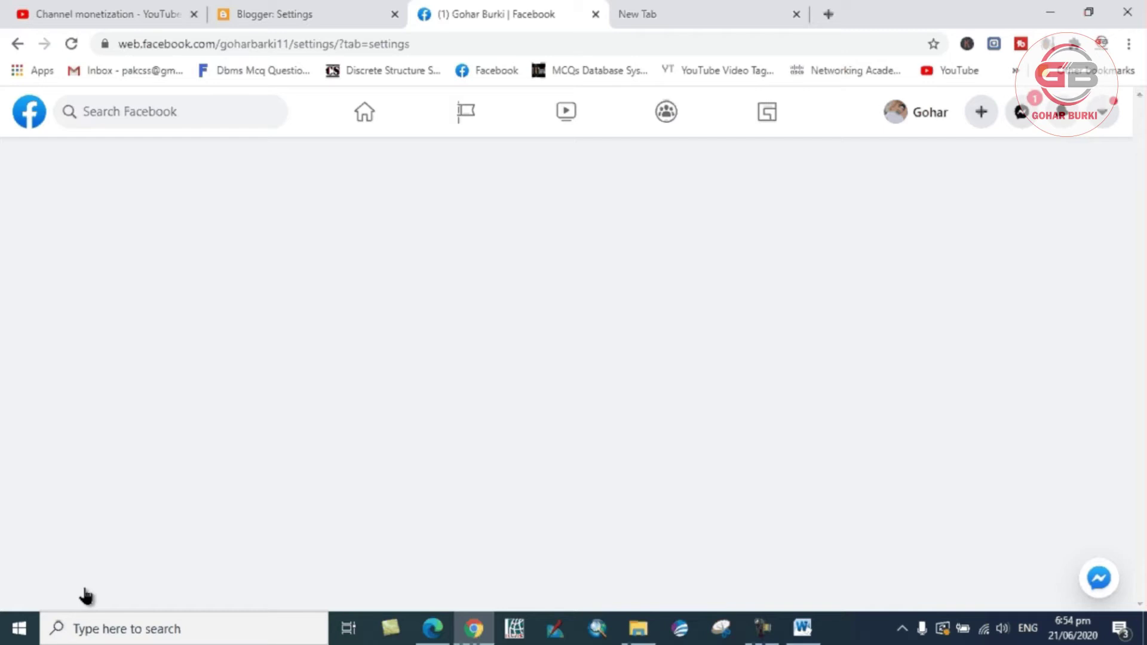
scroll(275, 411, "down", 2)
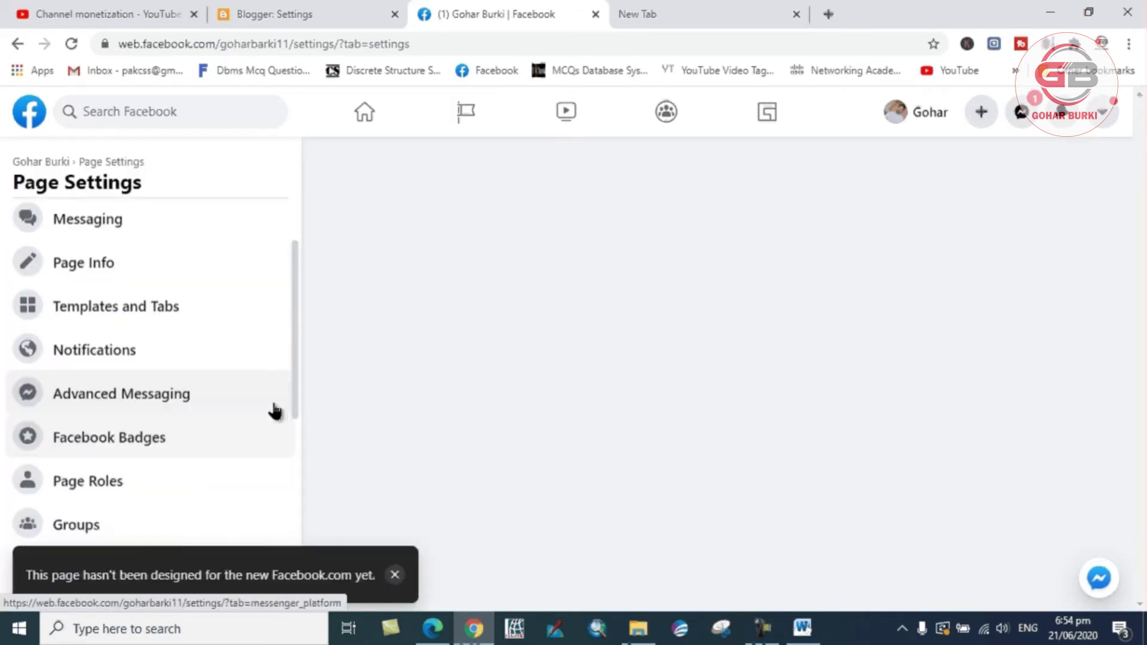
scroll(189, 395, "up", 2)
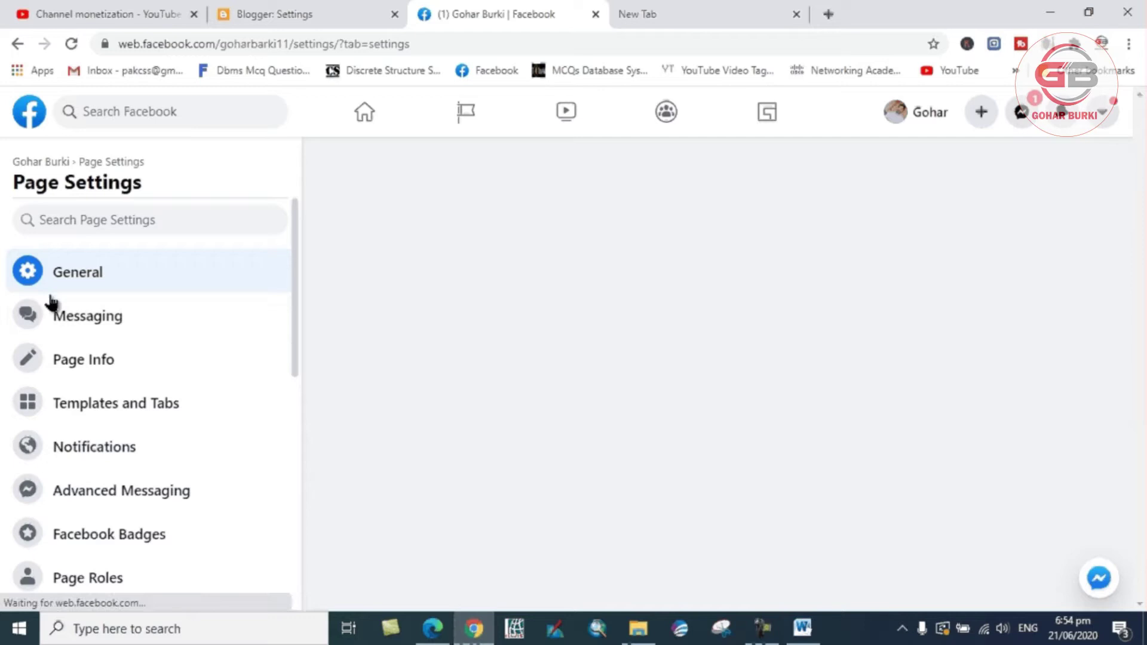
left_click(248, 326)
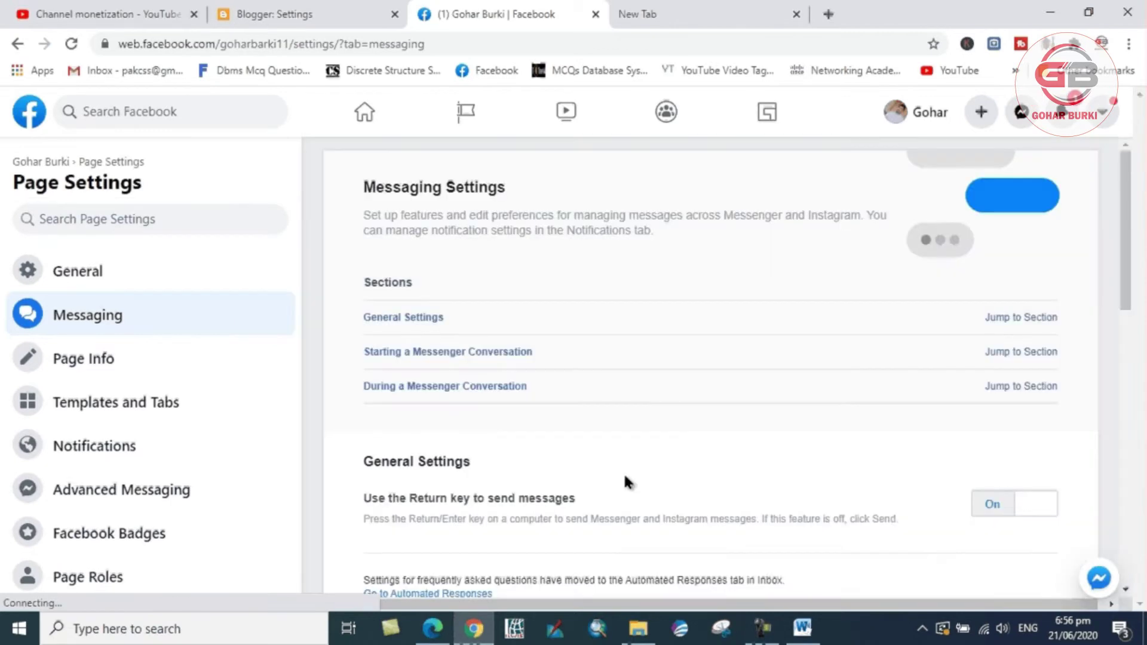
Find 'Add Messenger to your website' in Messaging settings and start the chat plugin setup
scroll(541, 323, "down", 2)
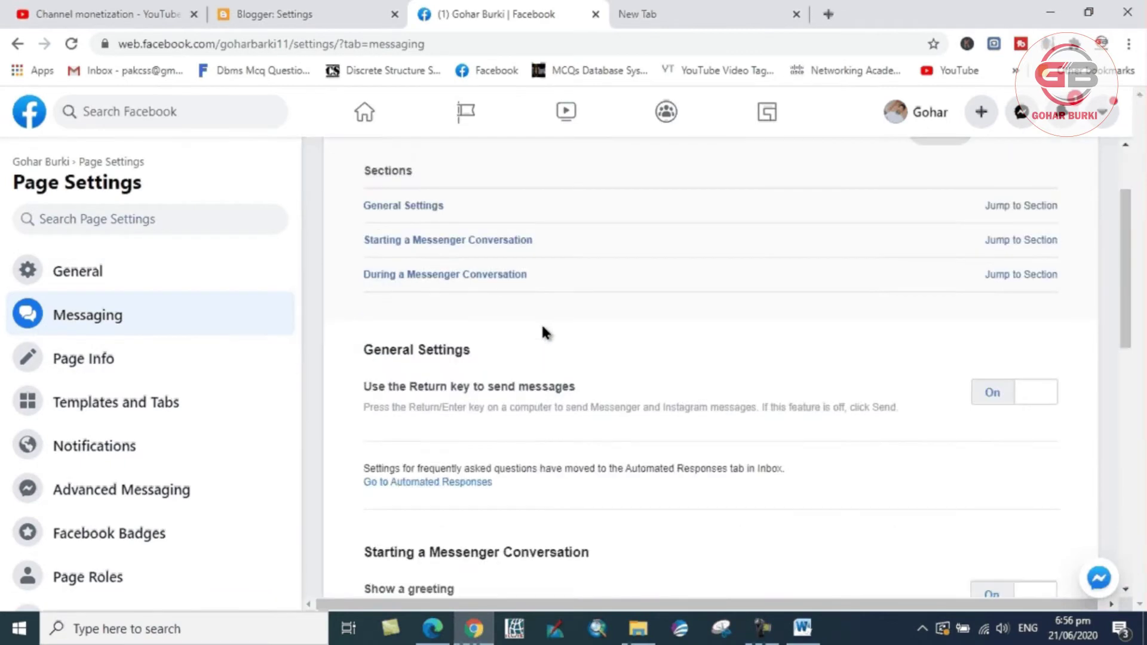
scroll(542, 326, "down", 5)
scroll(616, 406, "up", 2)
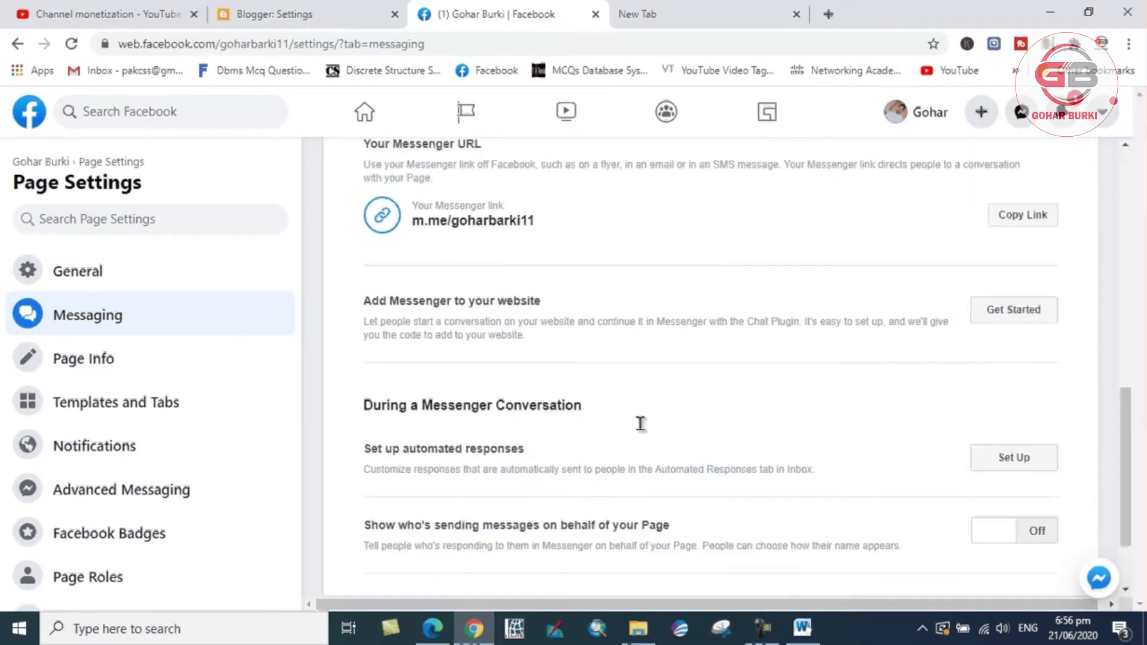
scroll(640, 430, "up", 3)
scroll(636, 449, "up", 3)
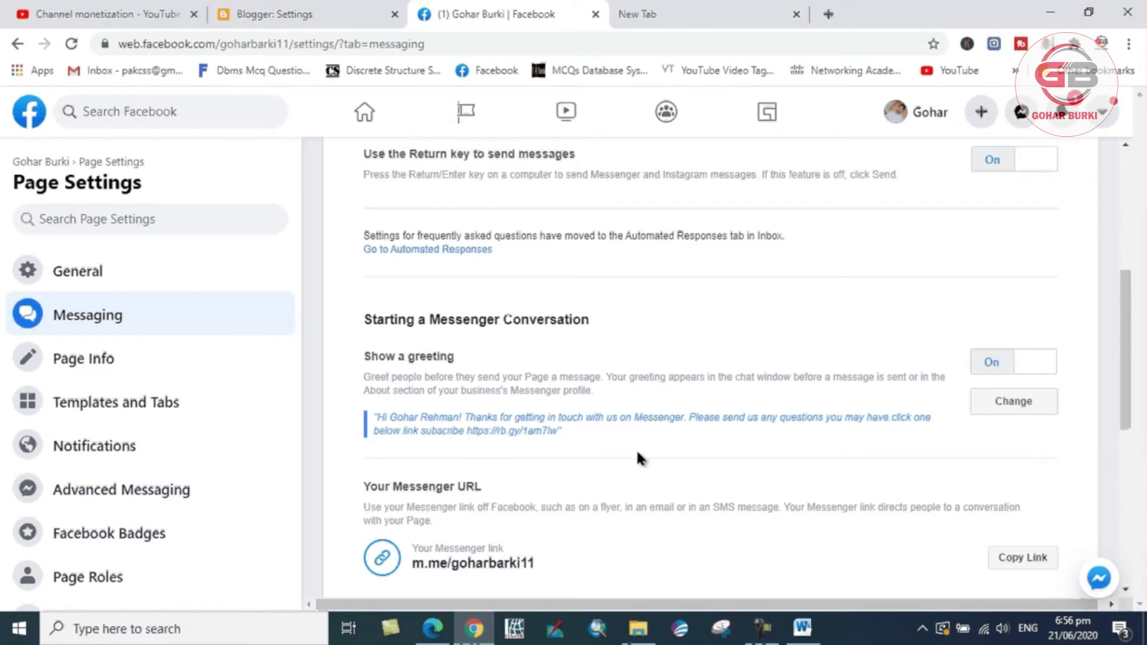
scroll(637, 454, "down", 6)
scroll(440, 406, "up", 2)
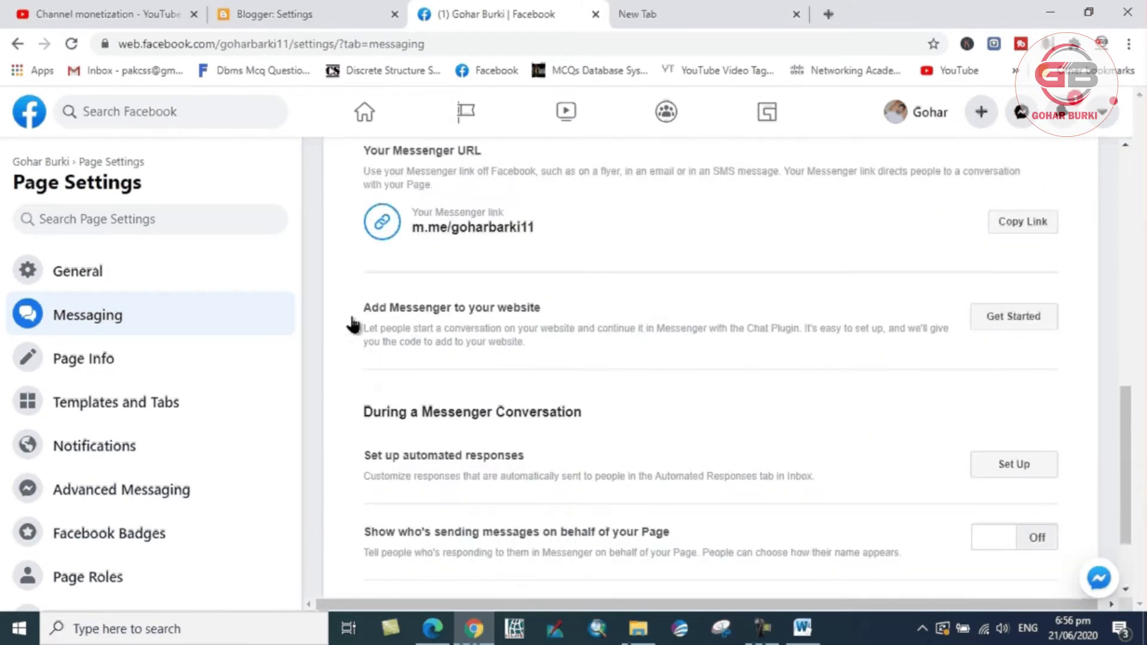
left_click_drag(365, 309, 484, 311)
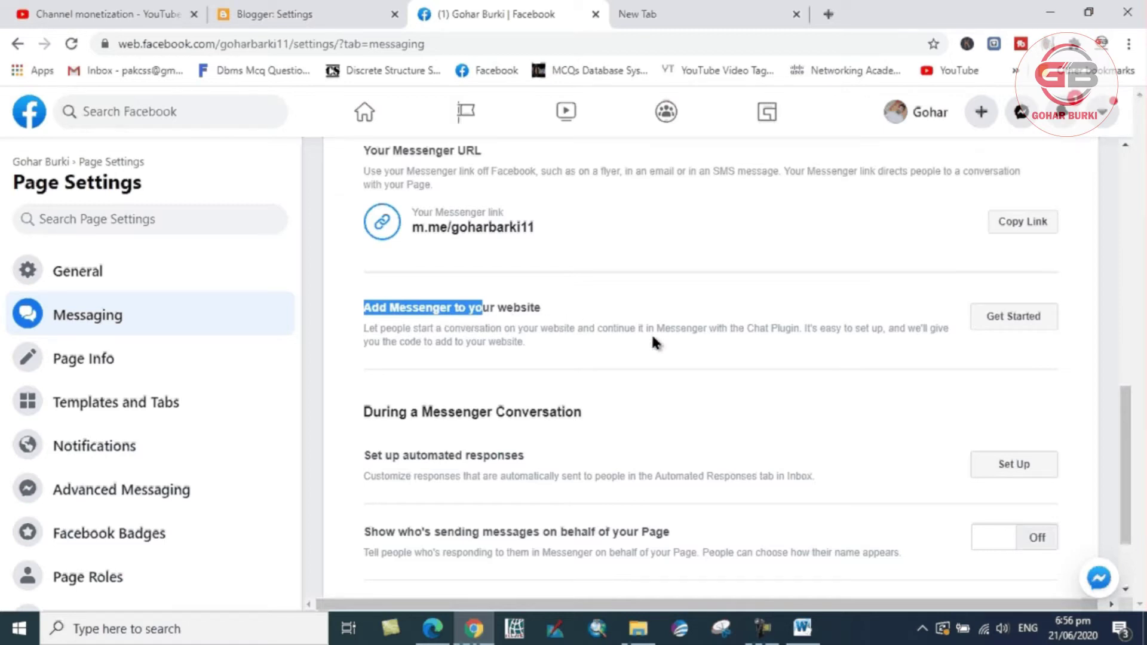
scroll(624, 392, "up", 5)
scroll(623, 396, "up", 5)
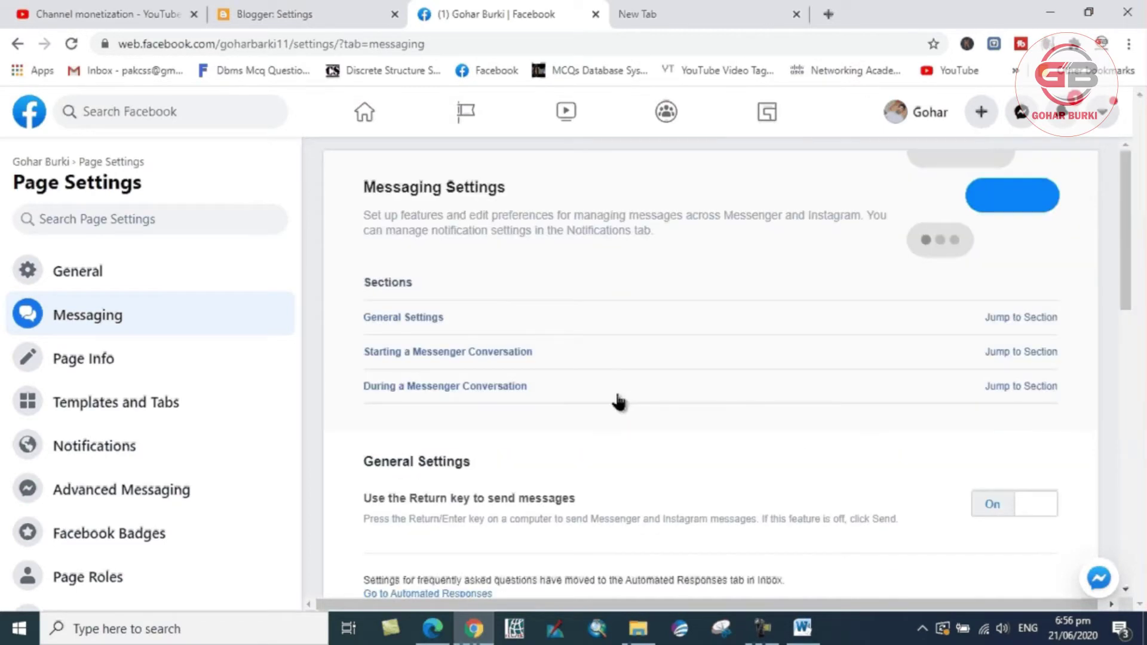
scroll(642, 366, "down", 5)
scroll(643, 366, "down", 7)
scroll(486, 307, "up", 3)
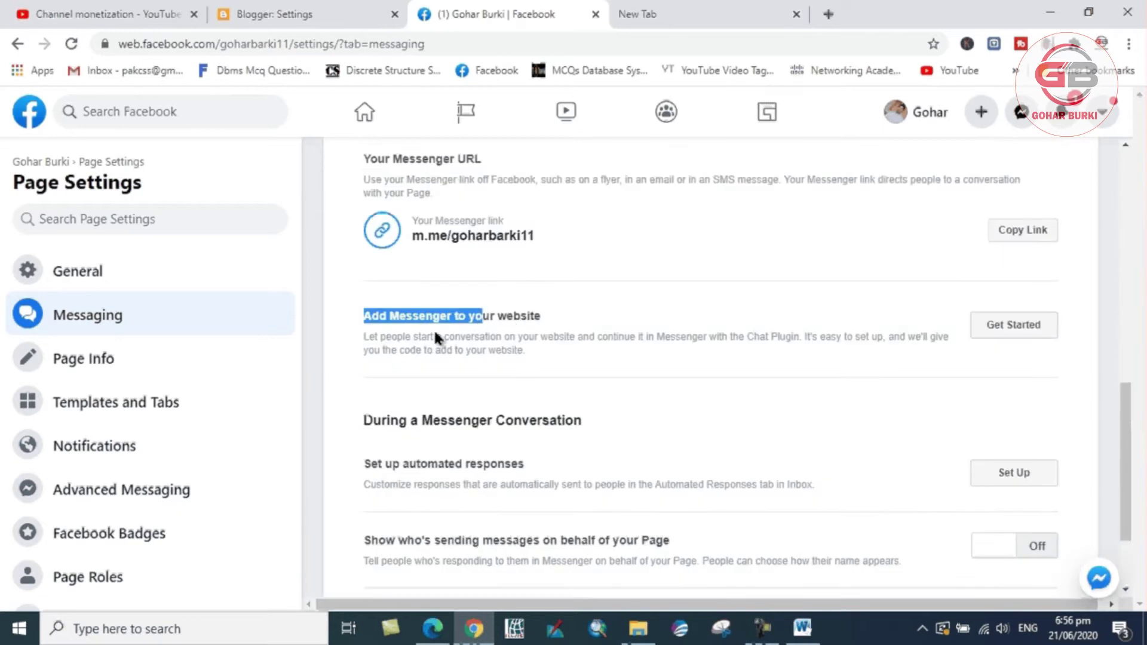
left_click(990, 337)
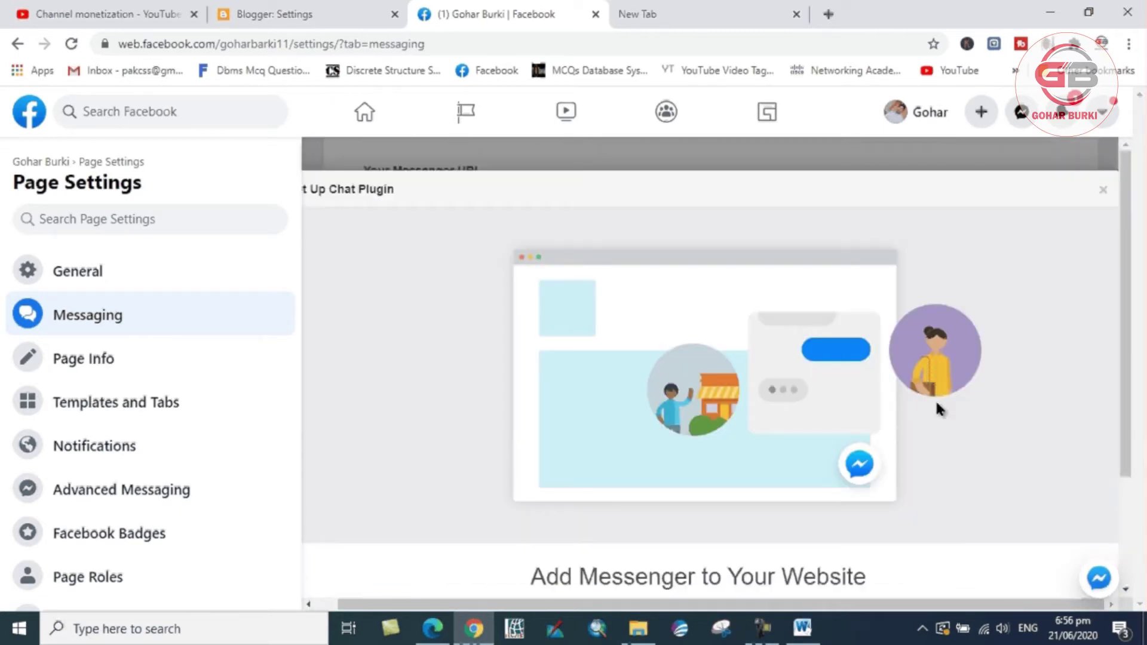
Pass the plugin intro and review the English (US) language and 'Hi! How can we help you?' greeting
scroll(950, 431, "down", 3)
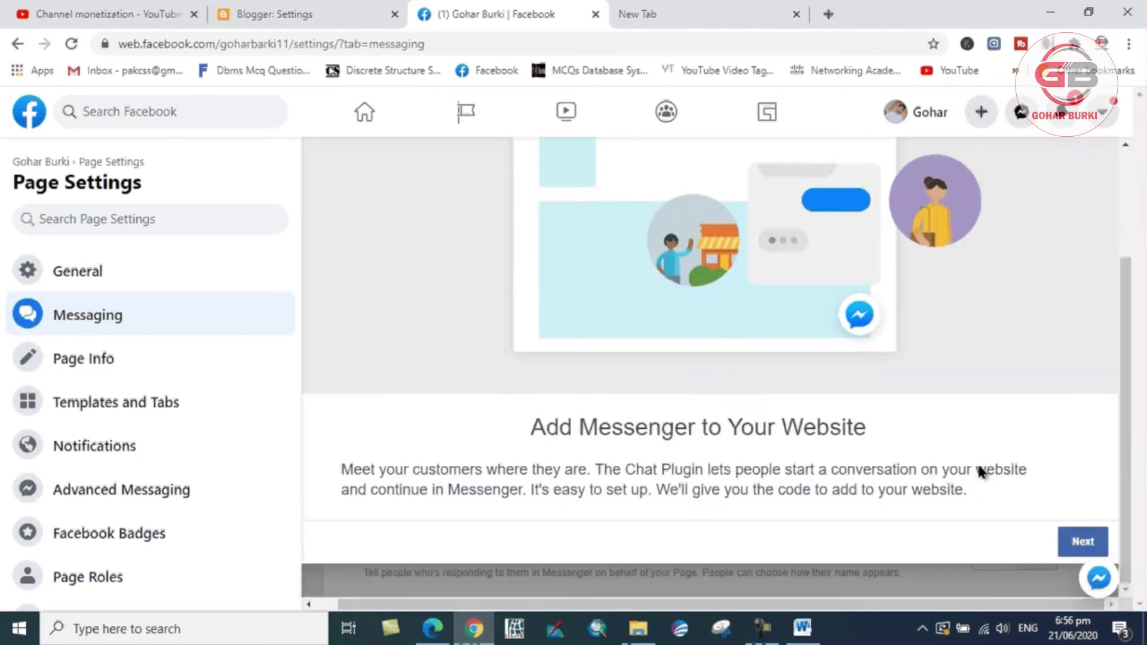
left_click(1078, 544)
scroll(483, 352, "up", 1)
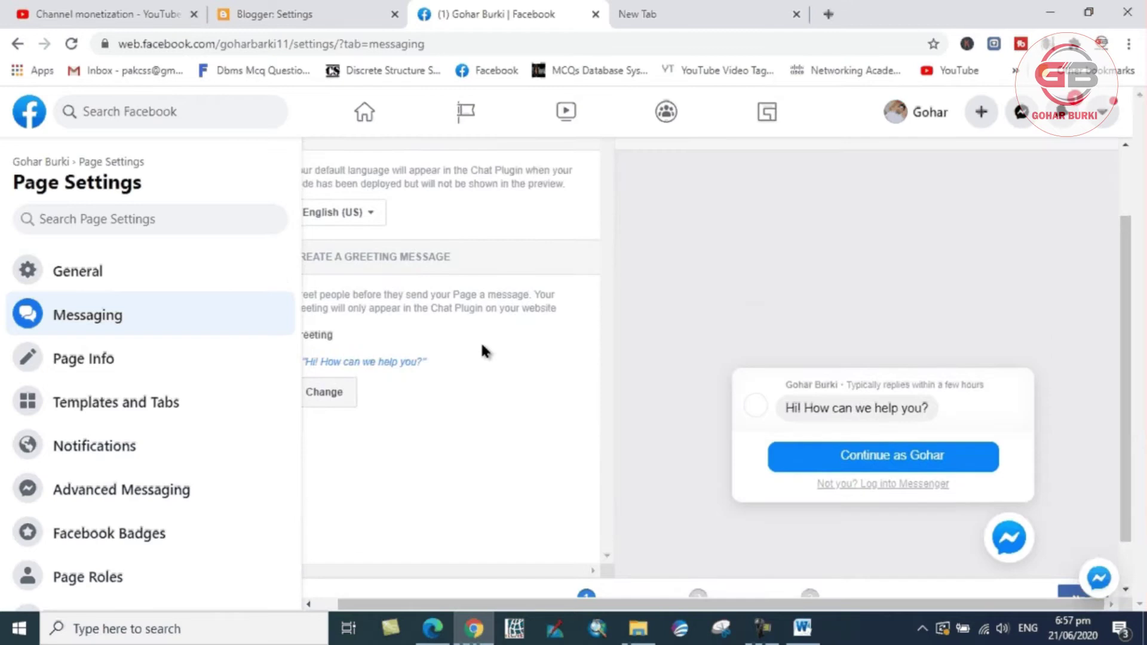
scroll(504, 406, "up", 1)
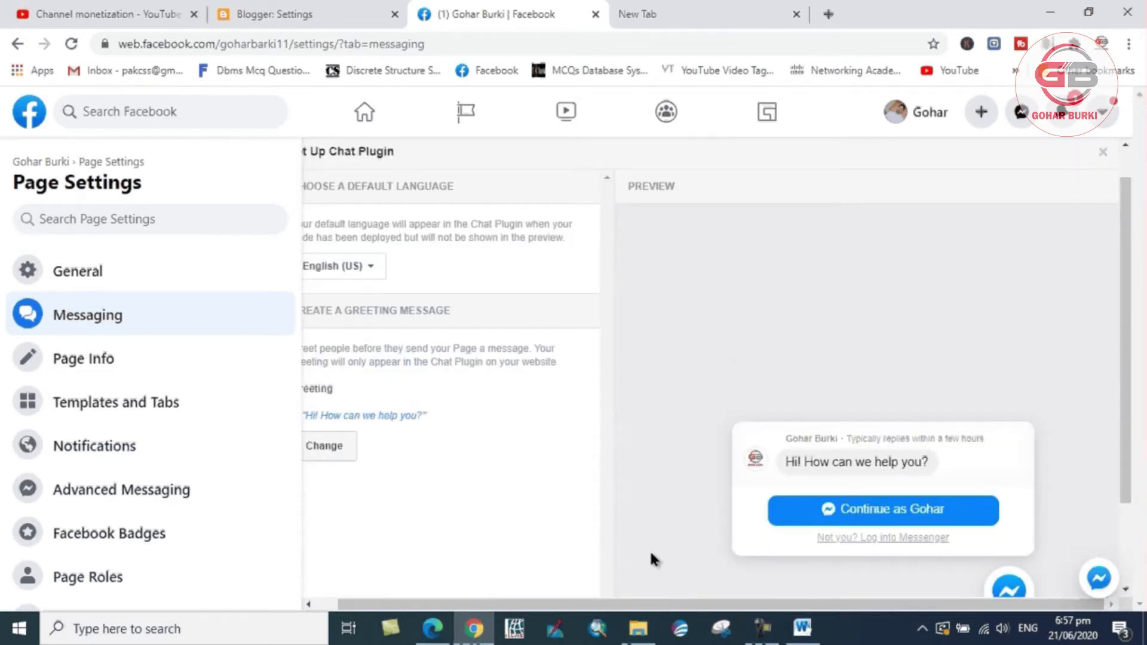
left_click_drag(645, 605, 550, 604)
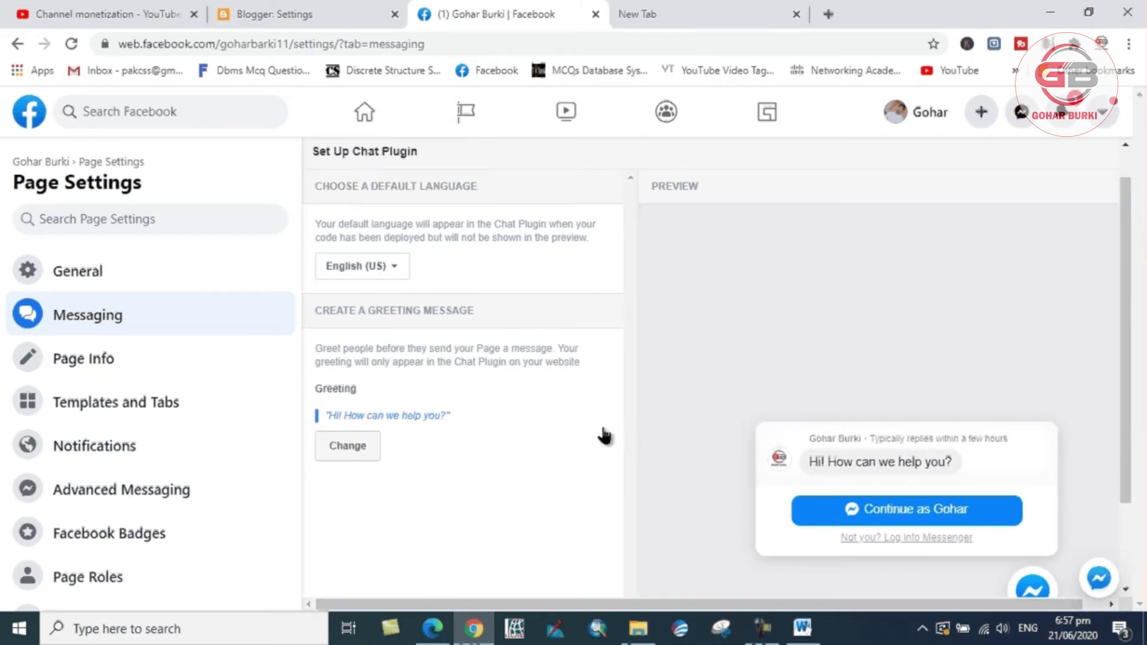
scroll(588, 428, "down", 2)
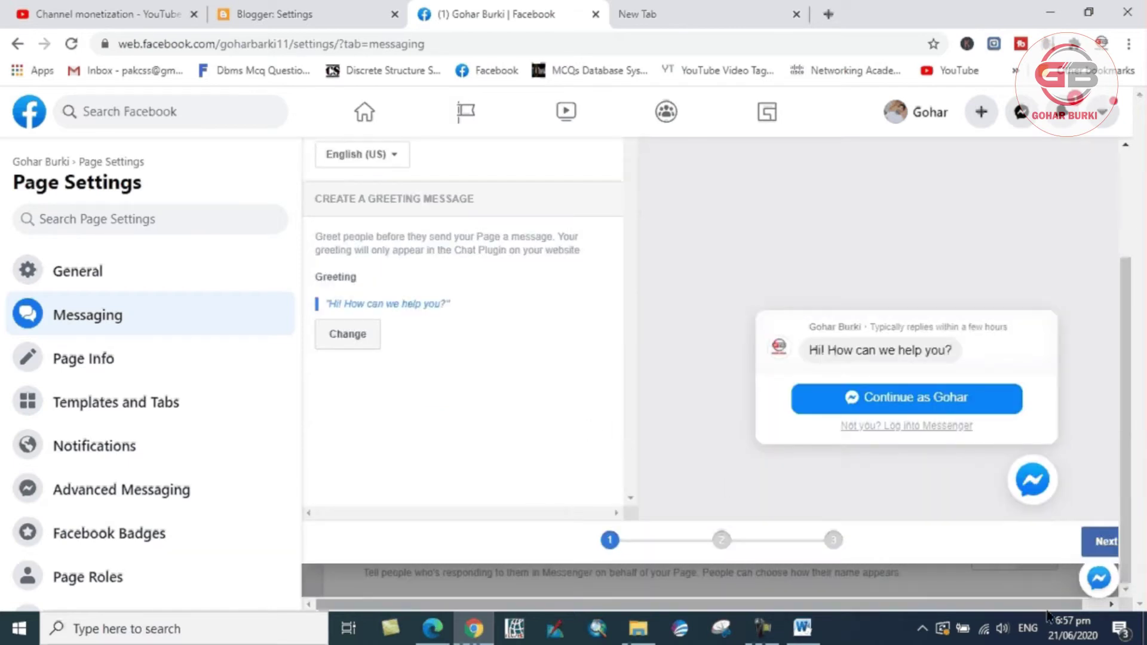
Accept the defaults, leave custom chat colours on, and advance the plugin wizard to its final step
left_click(1099, 542)
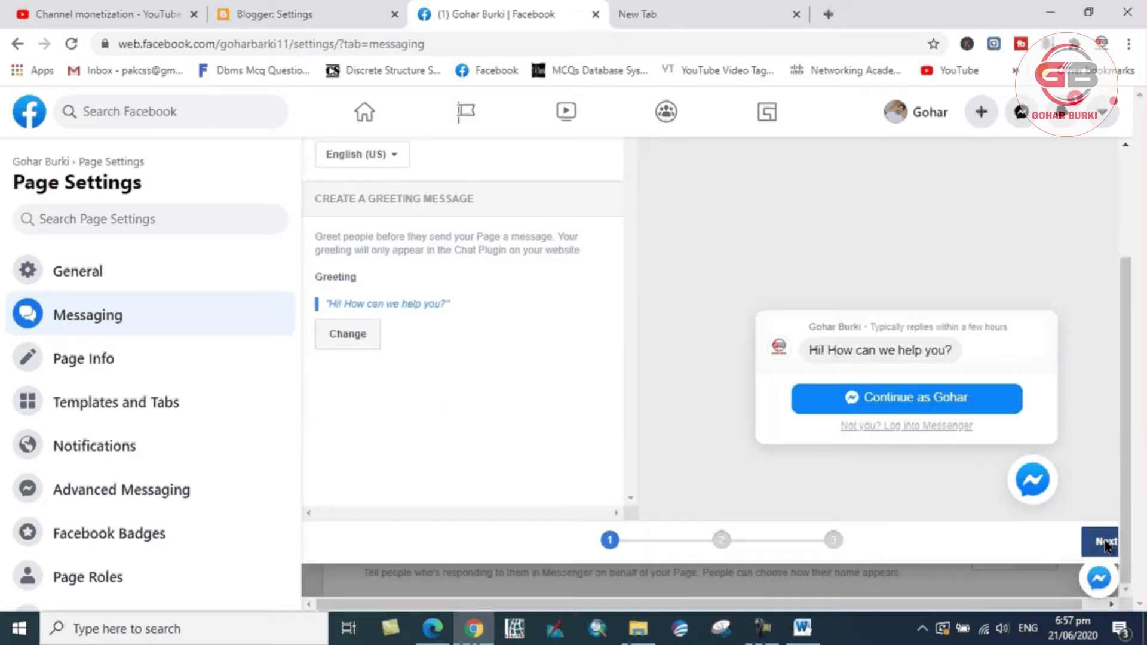
scroll(812, 443, "up", 3)
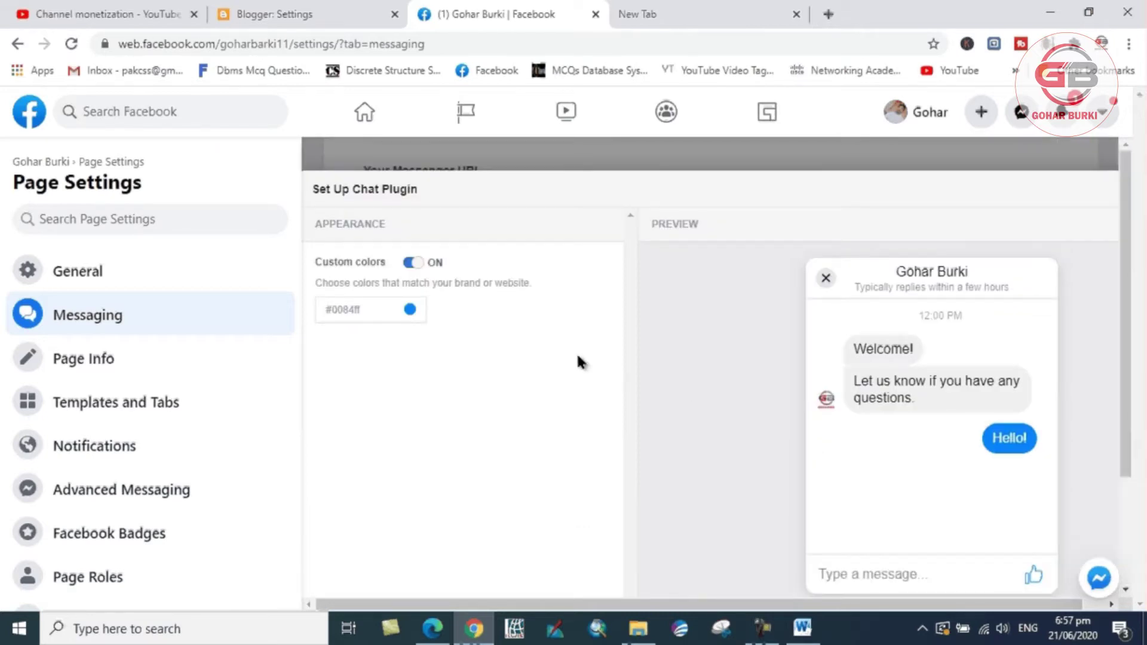
left_click(409, 263)
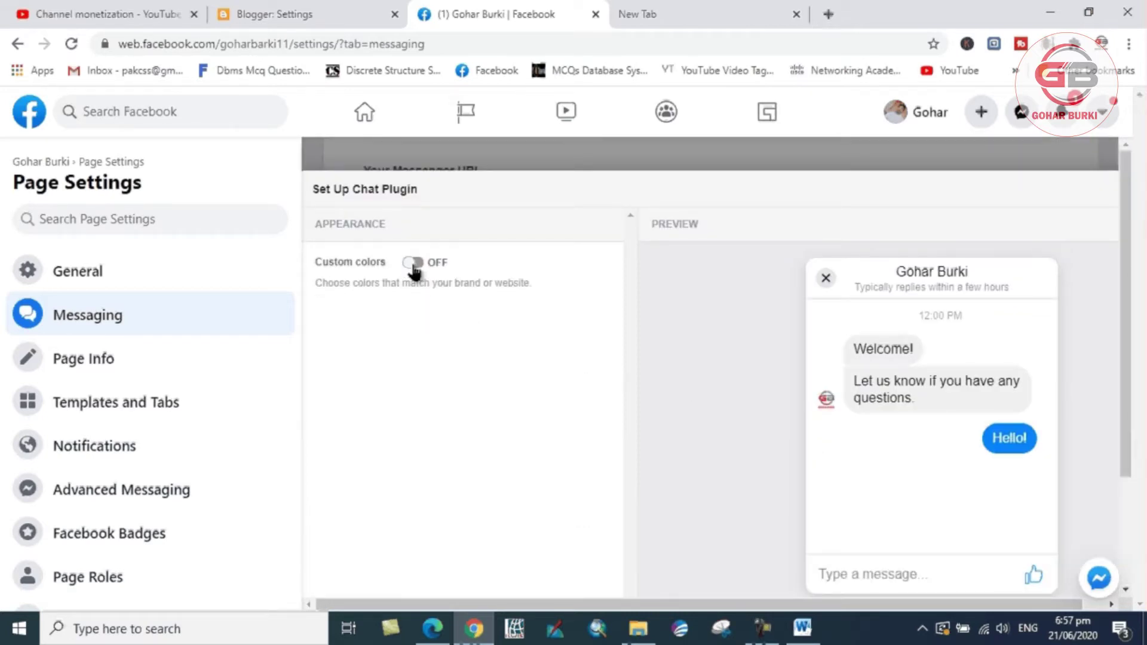
left_click(417, 266)
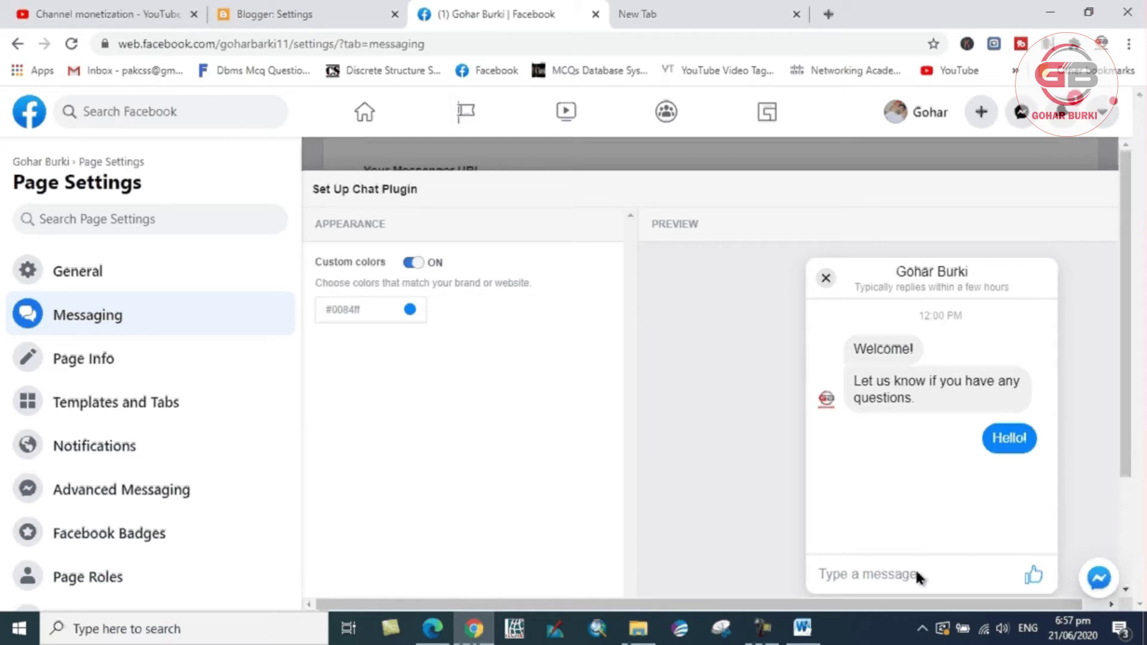
scroll(1068, 578, "down", 3)
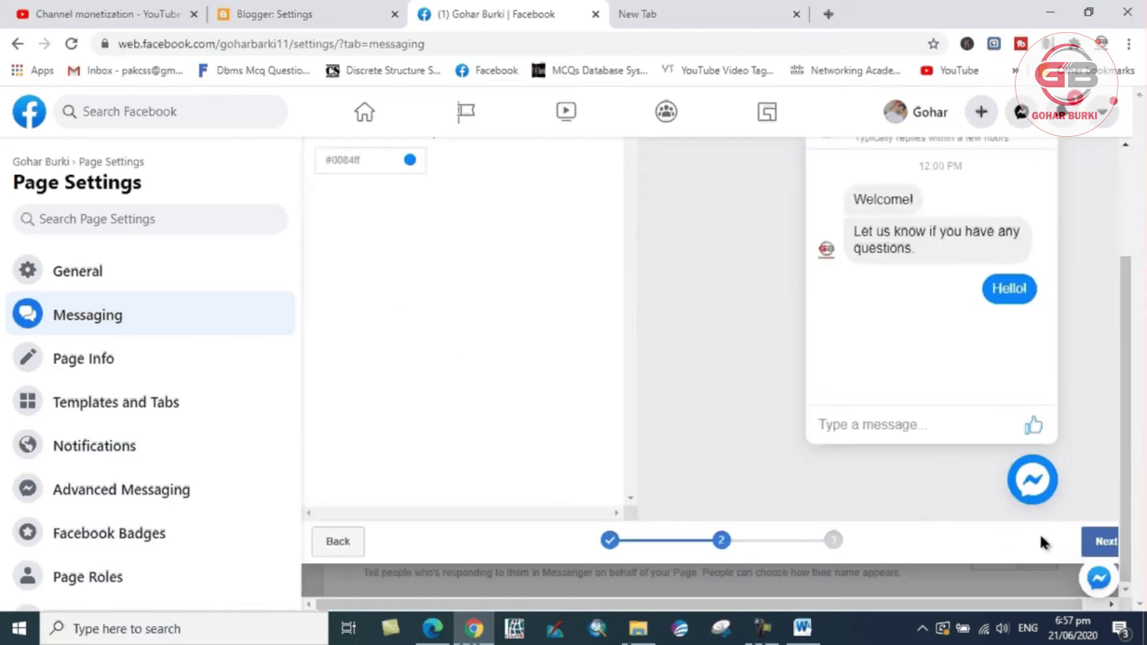
left_click(1098, 542)
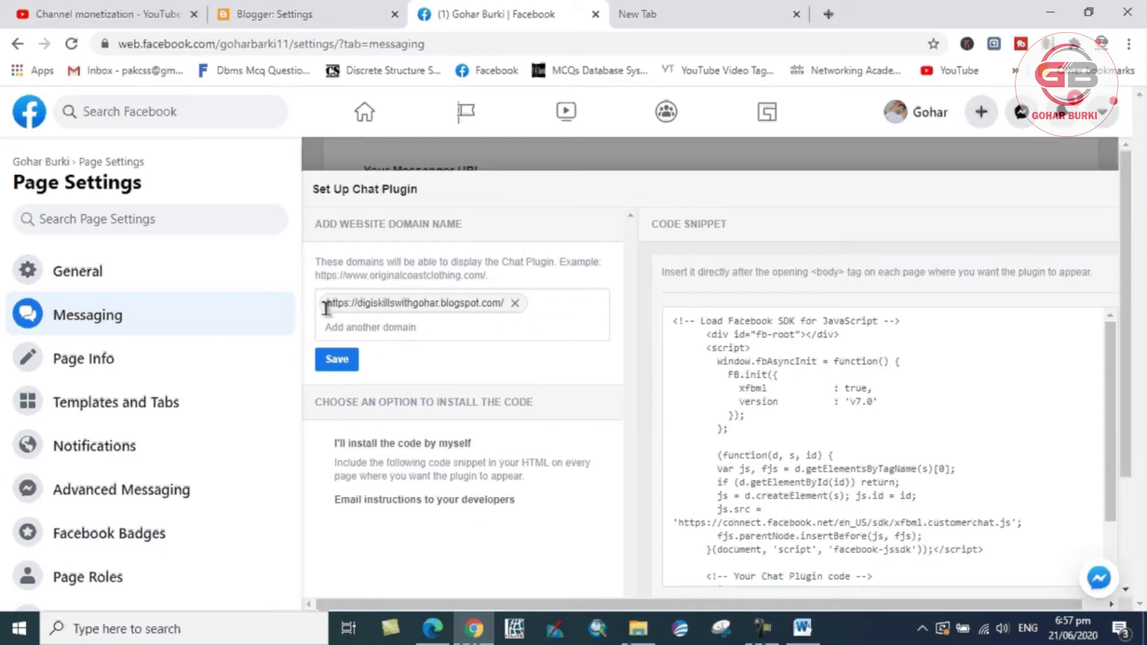
Switch to the Blogger tab showing the blog's settings
left_click(274, 14)
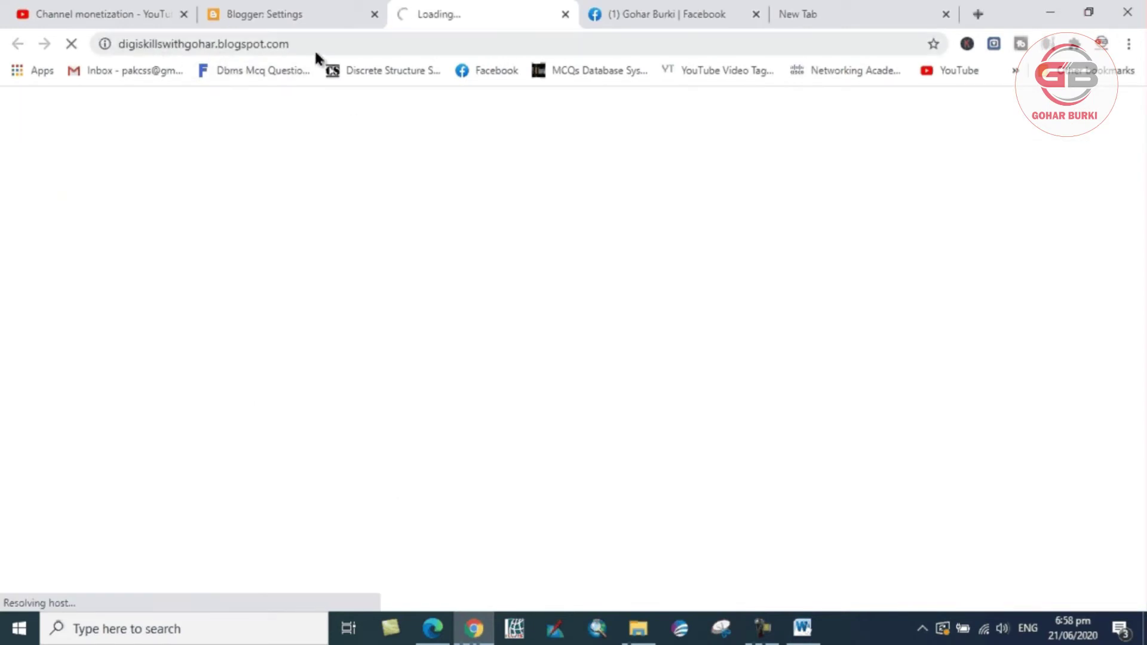
Copy the blog's web address from the address bar and return to the Facebook setup
left_click_drag(291, 44, 133, 49)
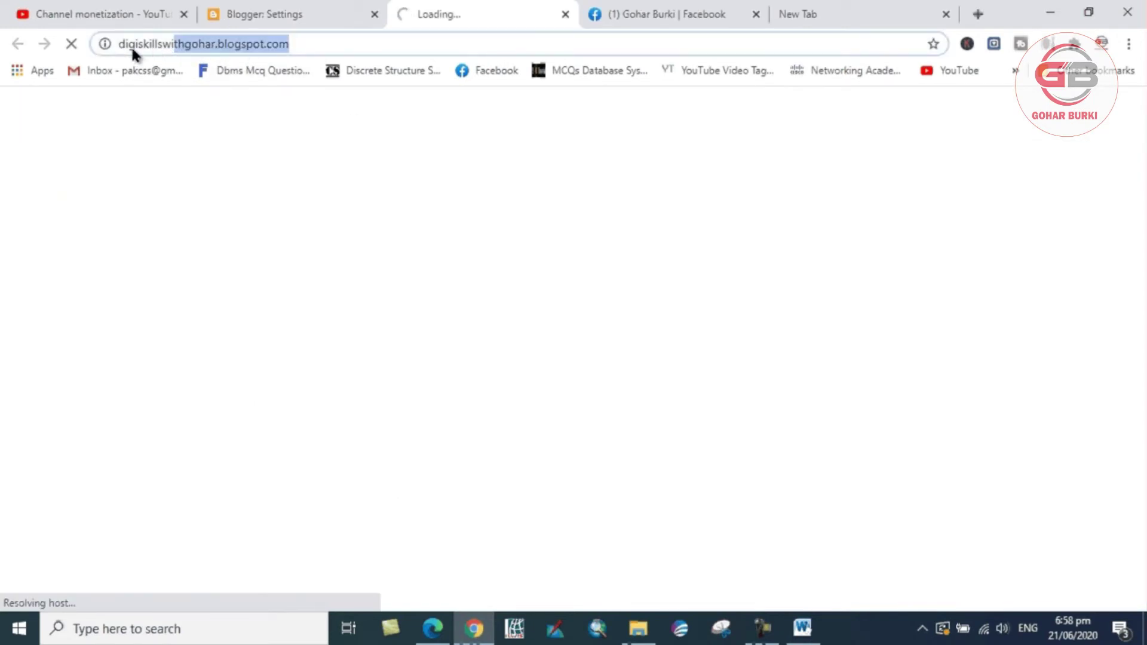
left_click(292, 52)
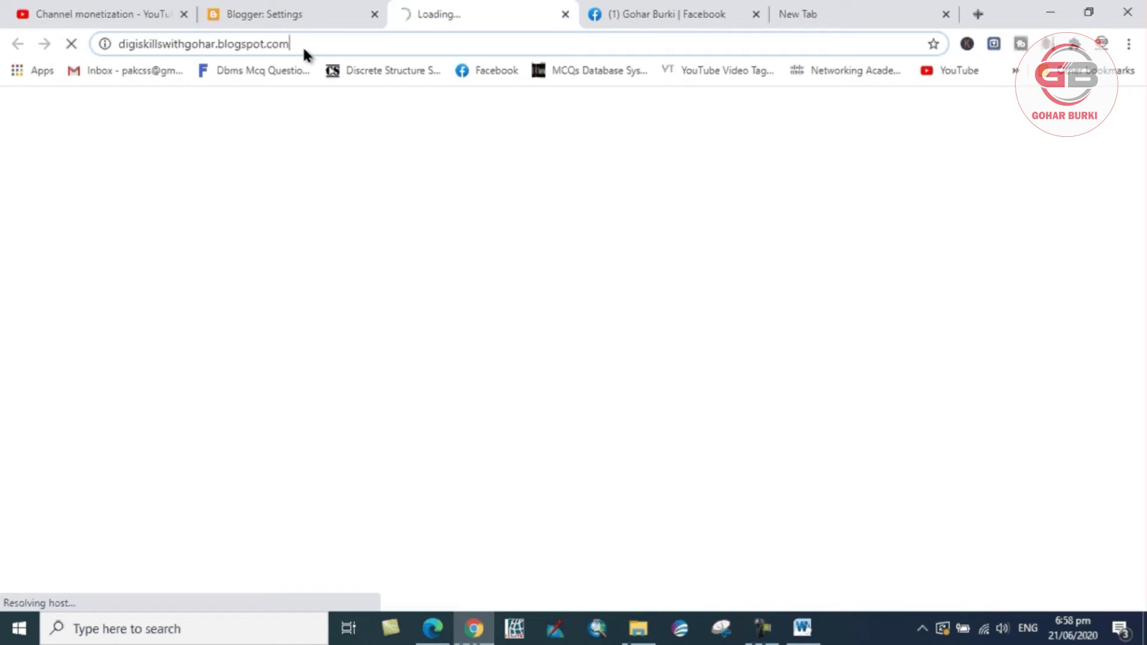
left_click(117, 50, "shift")
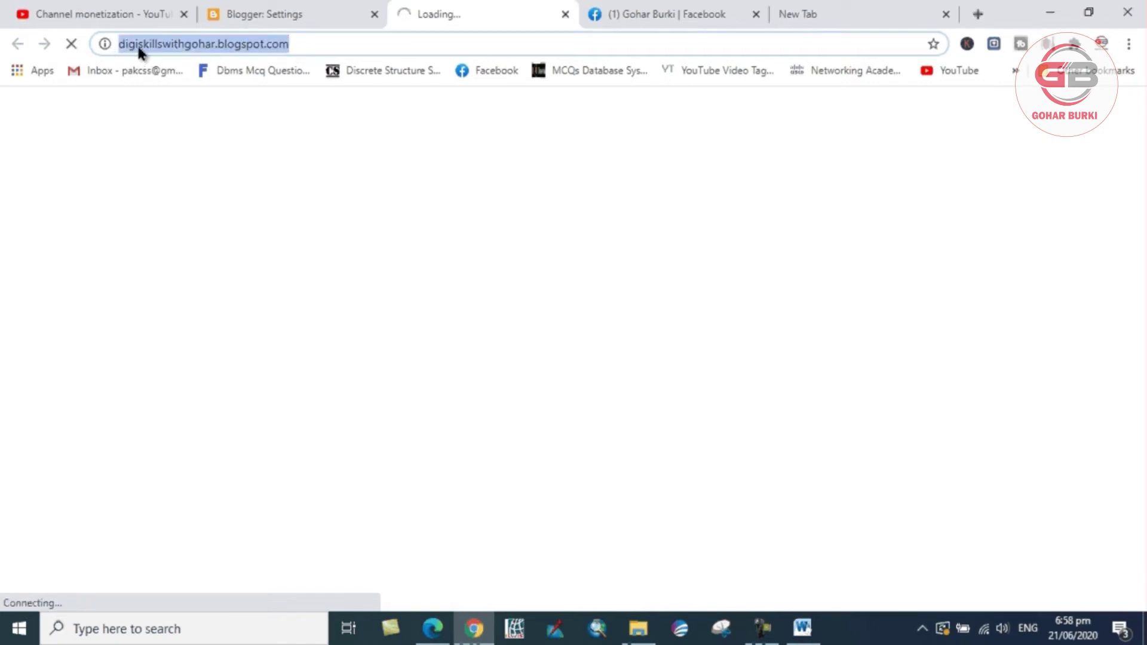
right_click(145, 44)
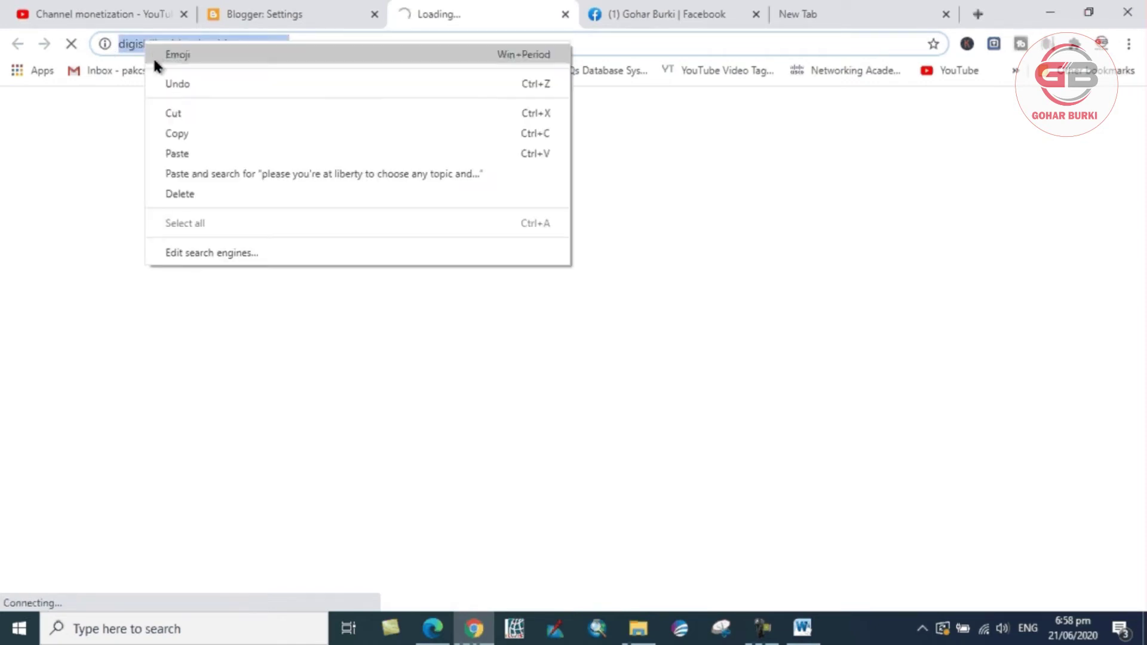
left_click(171, 133)
left_click(622, 12)
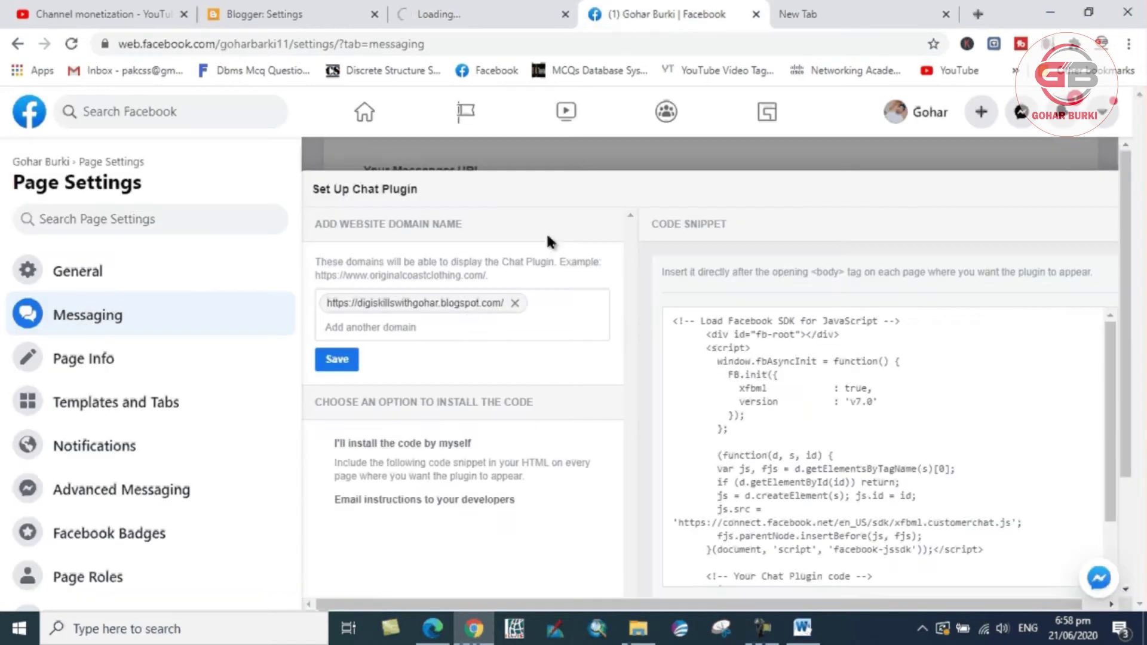
right_click(486, 316)
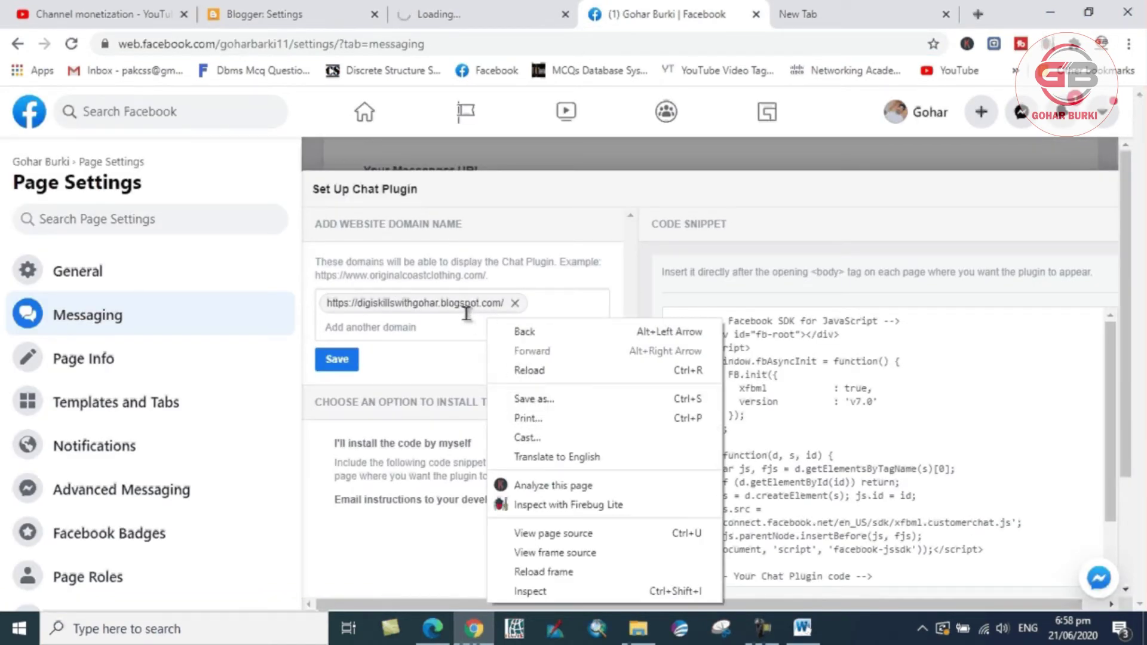
right_click(532, 303)
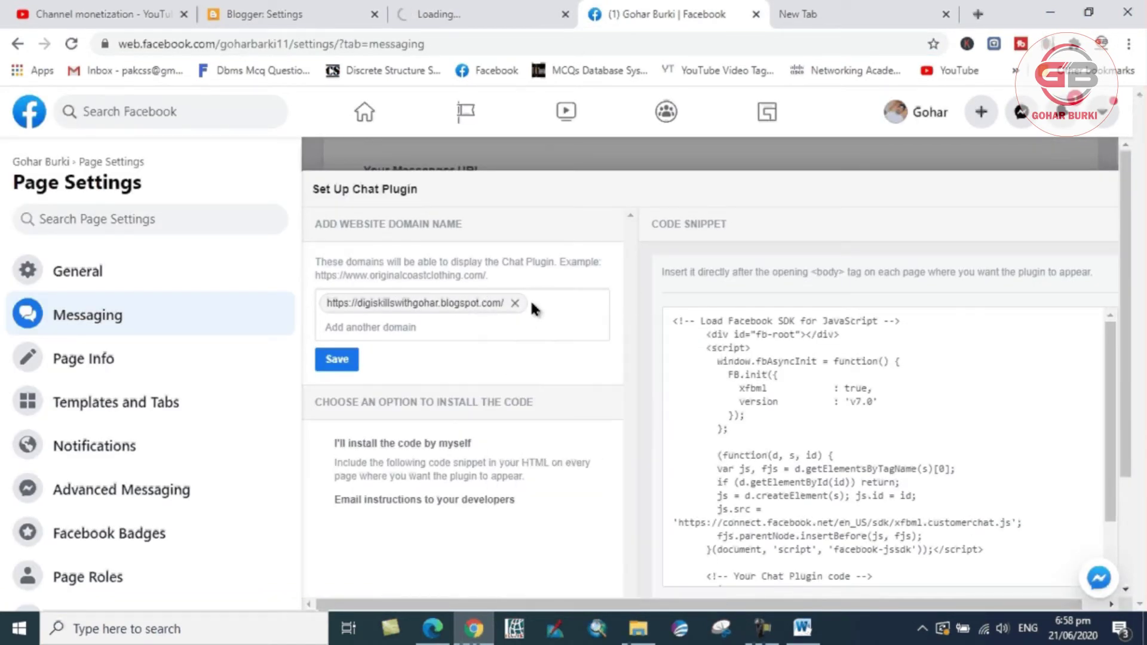
left_click(453, 338)
right_click(366, 325)
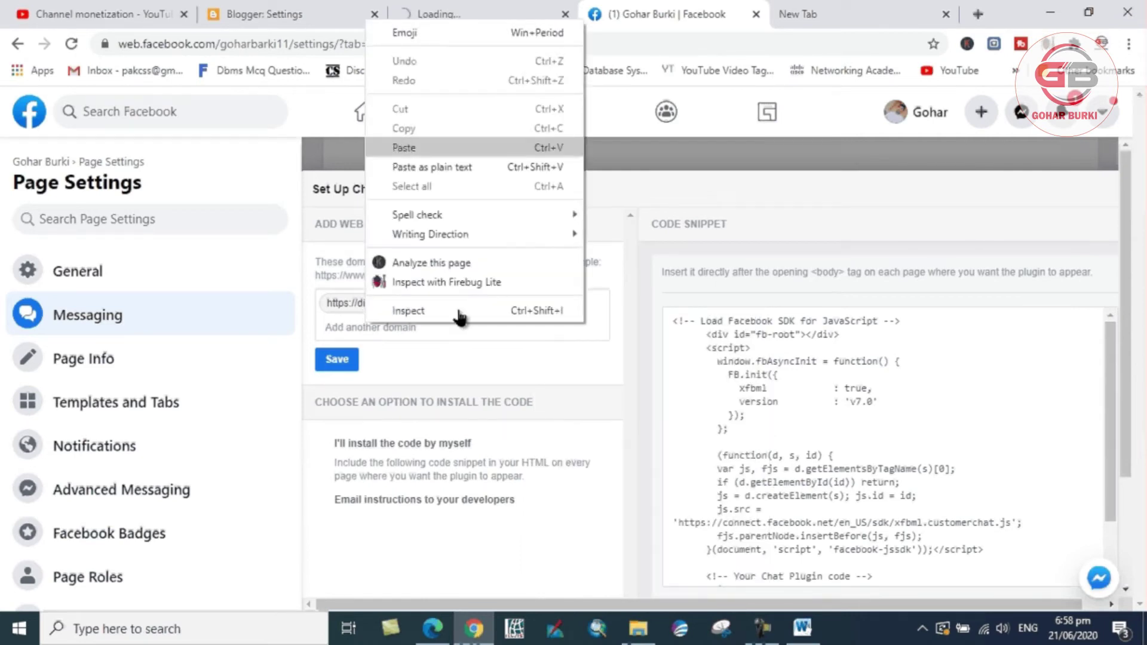
left_click(337, 359)
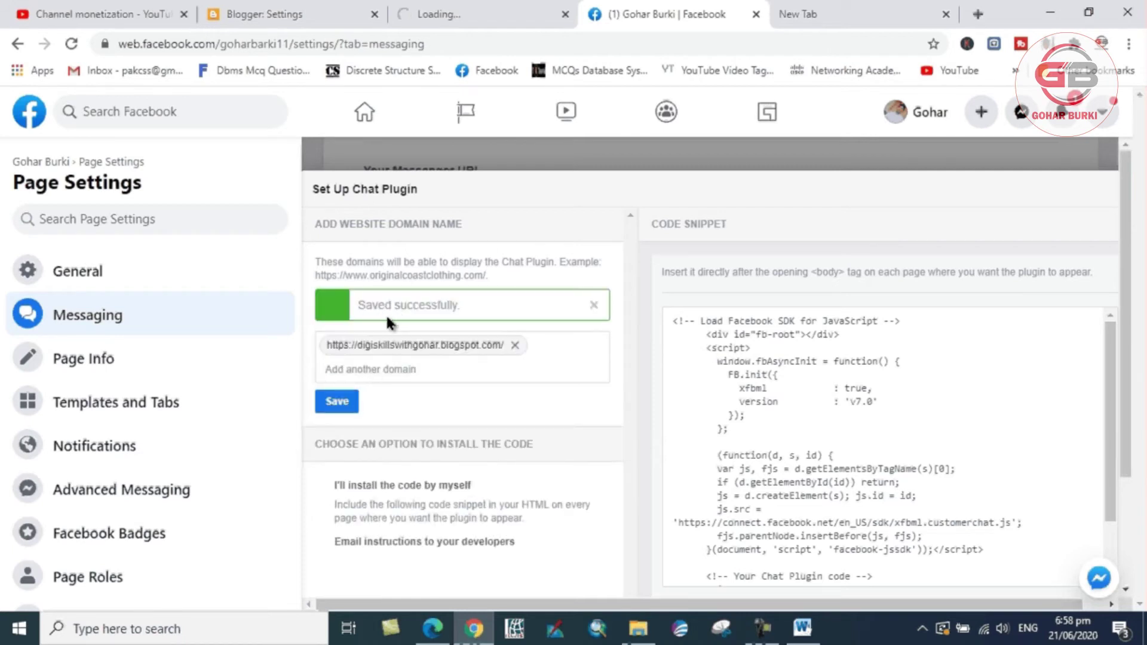
Copy the Messenger chat plugin code snippet to the clipboard
scroll(527, 359, "down", 3)
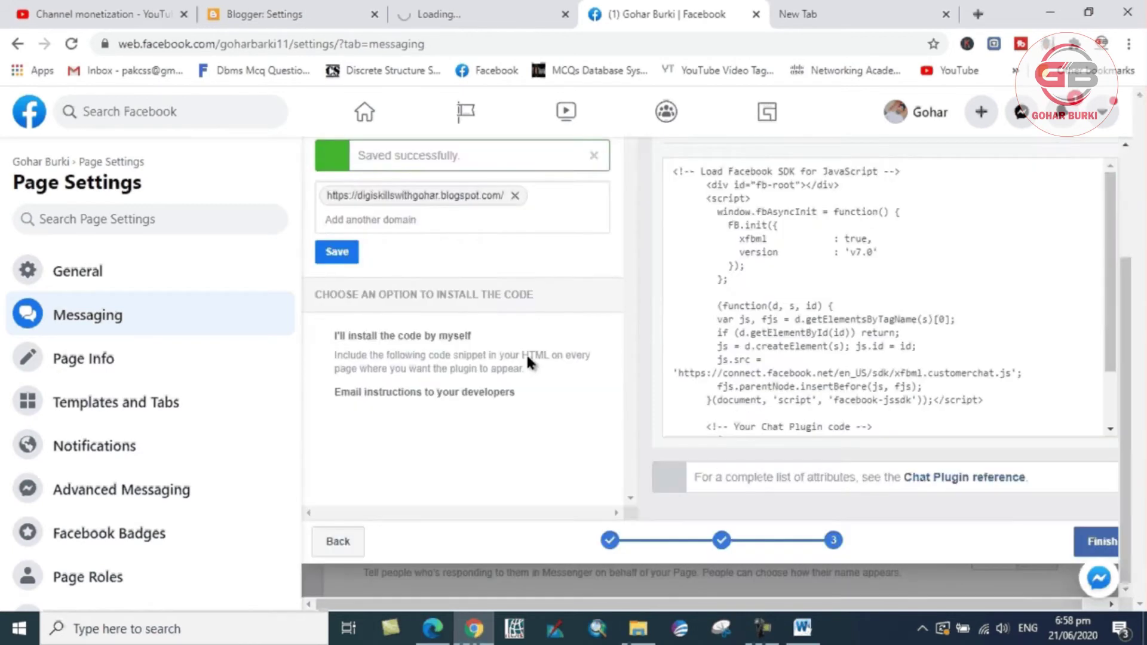
scroll(872, 428, "up", 3)
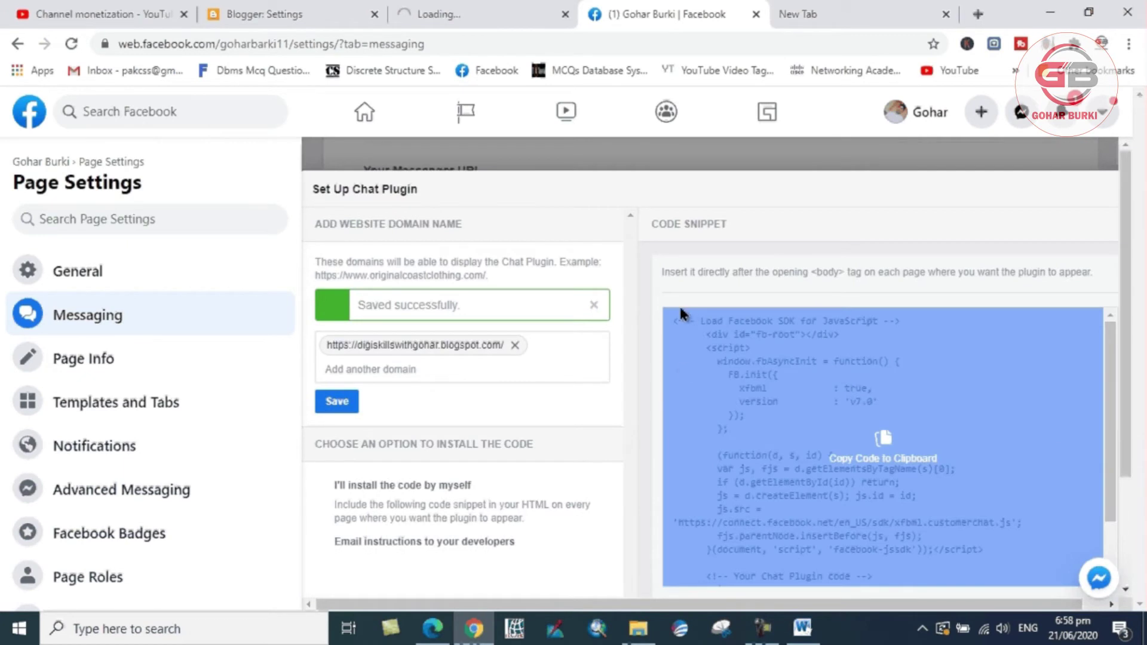
scroll(733, 515, "down", 2)
scroll(870, 475, "down", 2)
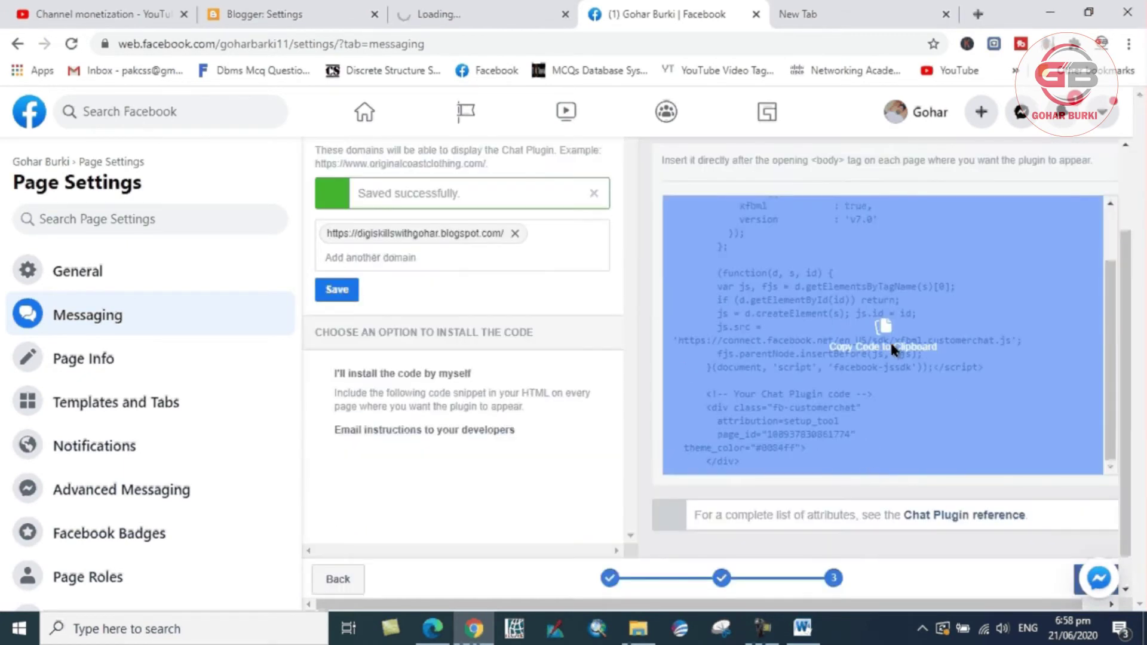
left_click(892, 340)
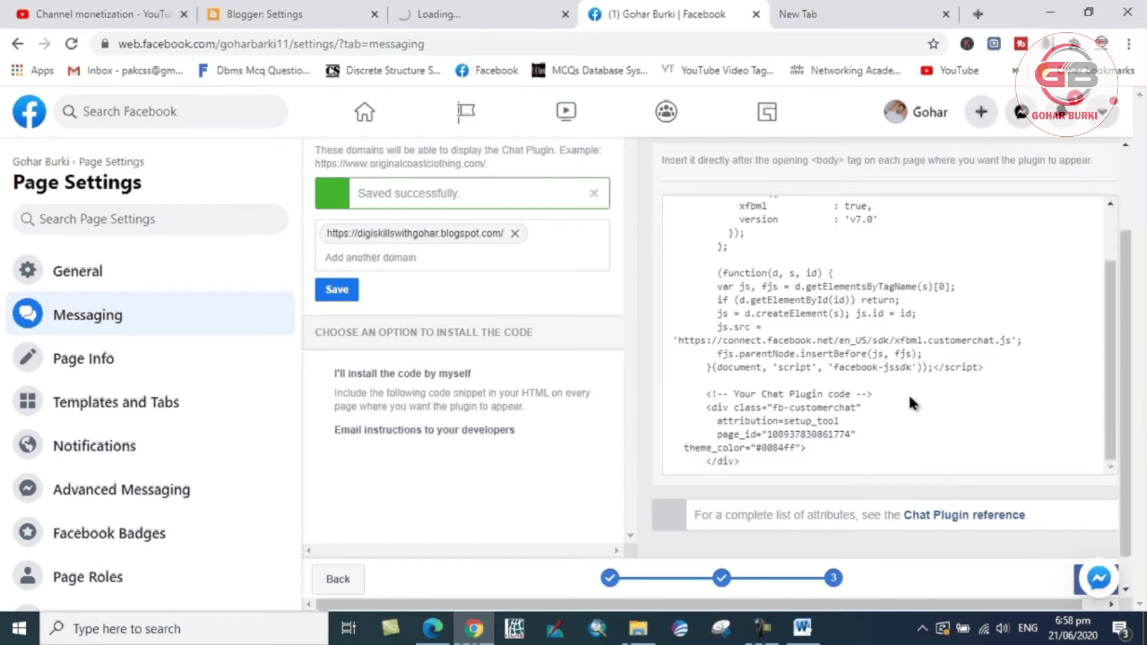
Finish the chat plugin setup to reach the thank-you message
scroll(912, 404, "down", 1)
left_click(1088, 544)
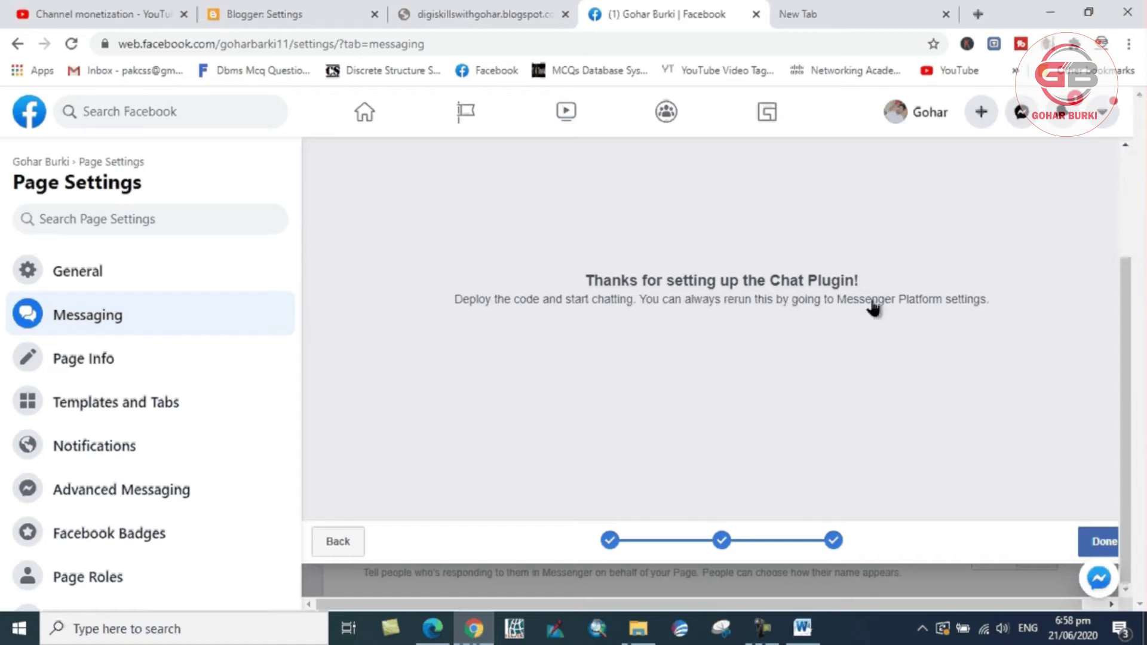
scroll(859, 427, "up", 2)
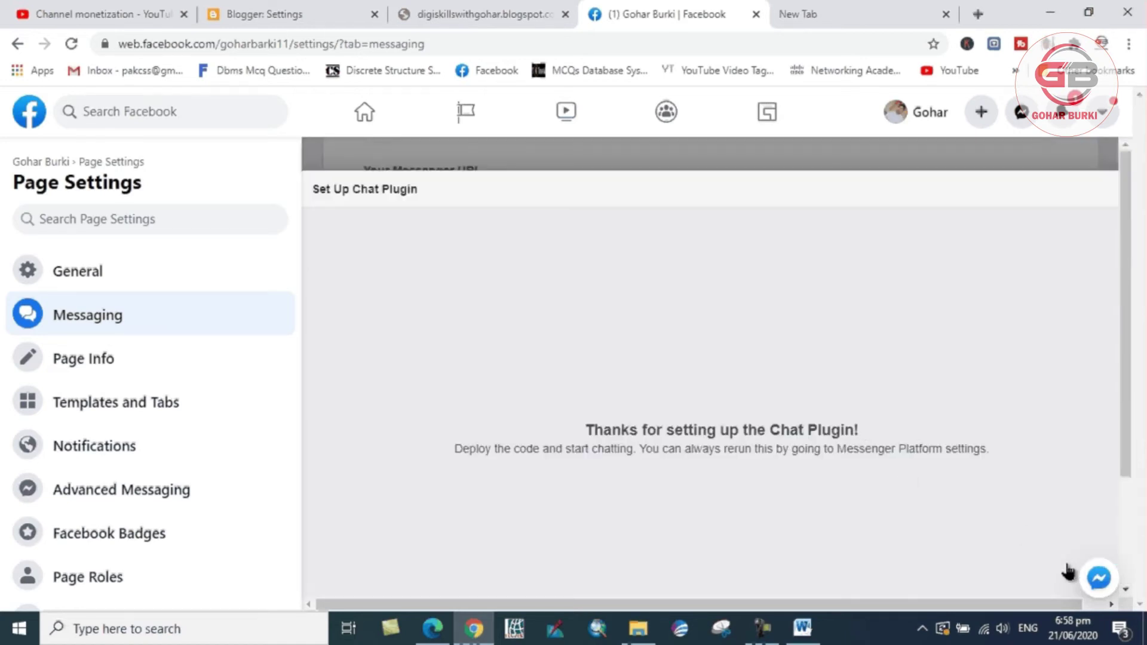
Return to Blogger and open the blog's Layout page
left_click(307, 8)
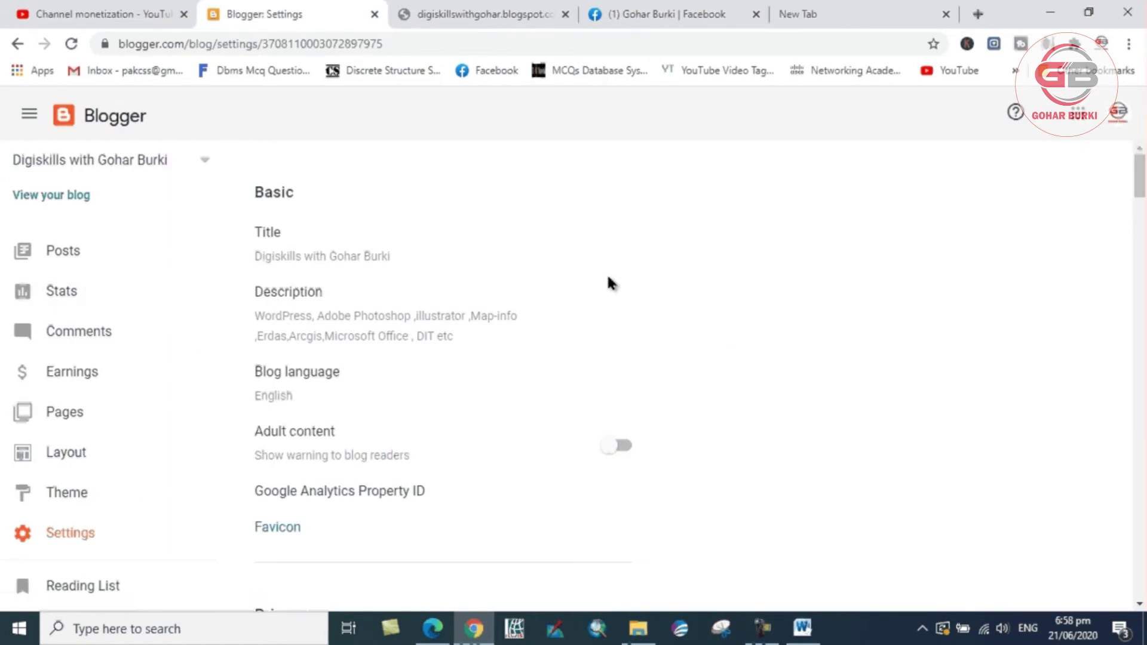
scroll(488, 271, "down", 3)
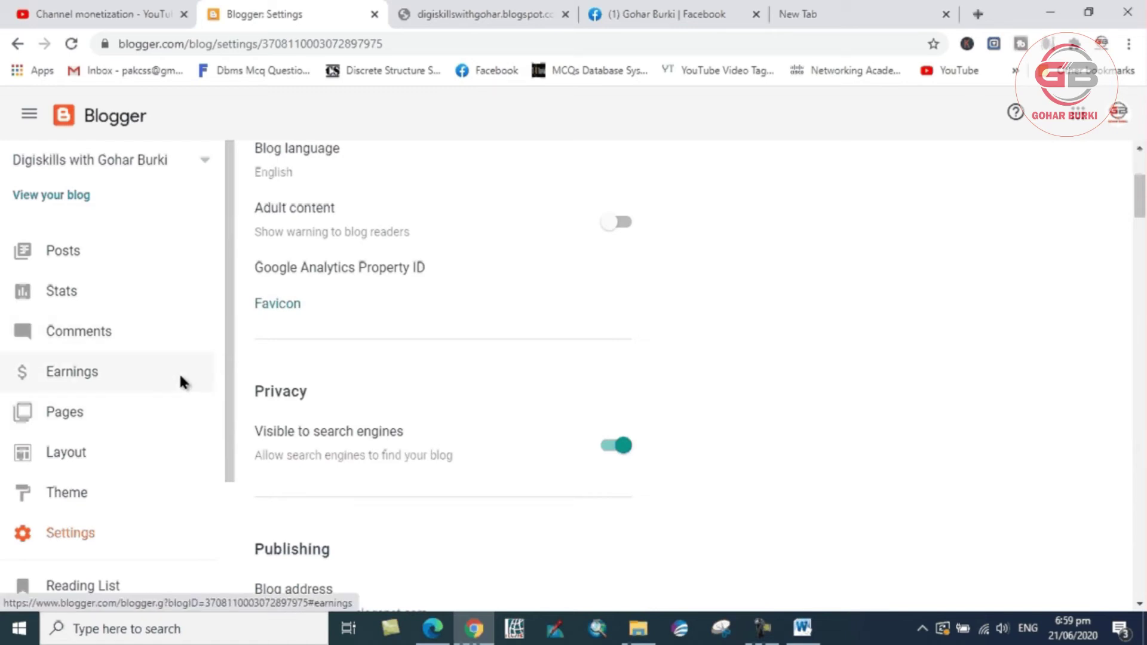
left_click(69, 456)
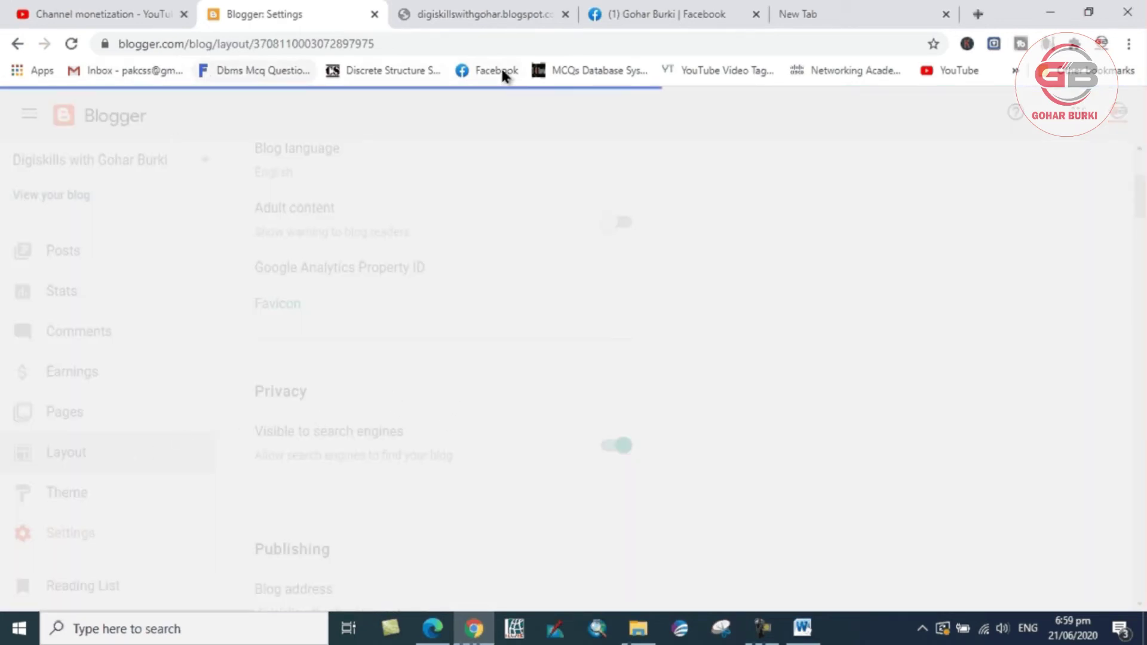
left_click(512, 12)
key("ctrl+shift+Tab")
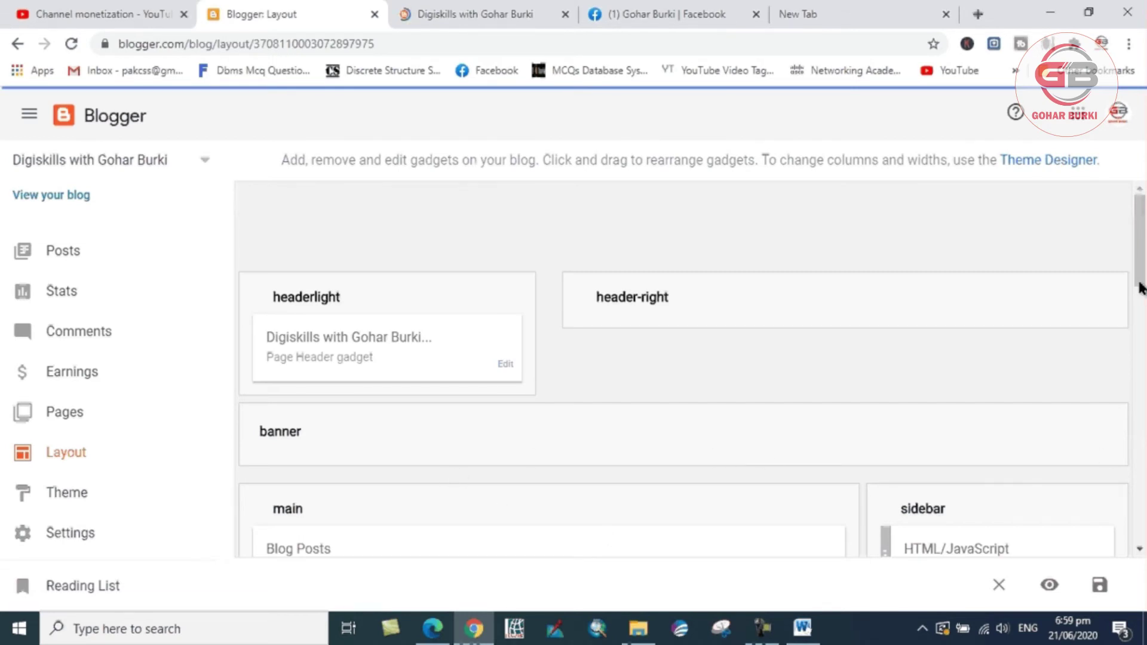
mouse_move(1143, 290)
left_mouse_down()
mouse_move(1143, 487)
mouse_move(1142, 263)
mouse_move(1142, 298)
left_mouse_up()
Add an HTML/JavaScript gadget to the sidebar and paste the chat plugin code into its content
left_click(946, 396)
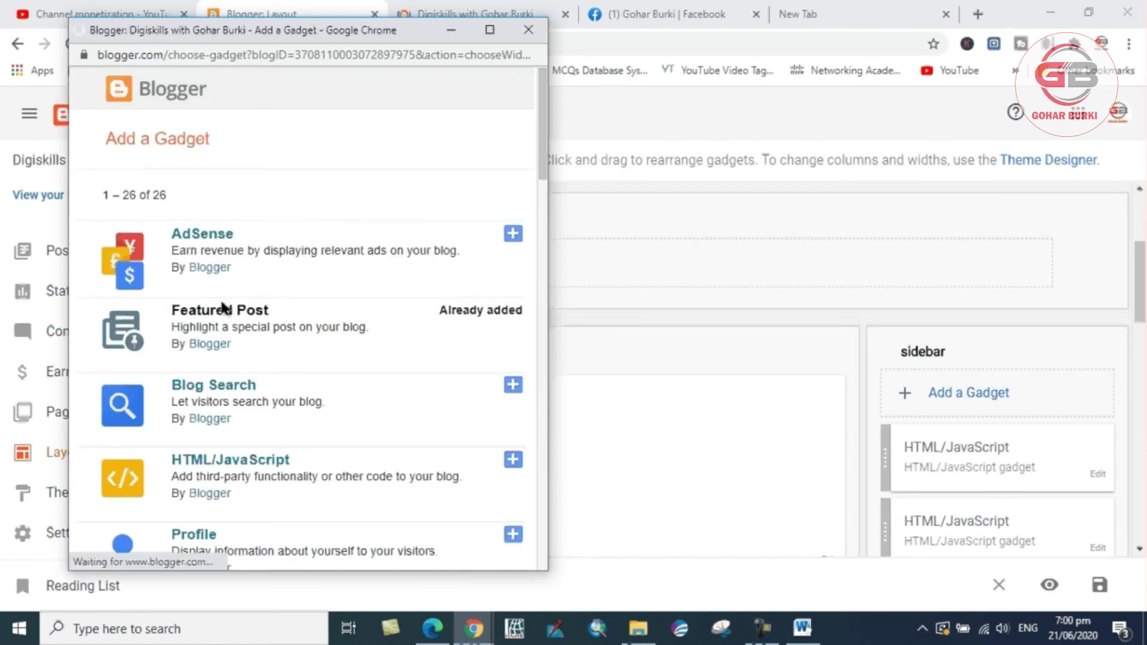
scroll(279, 310, "down", 3)
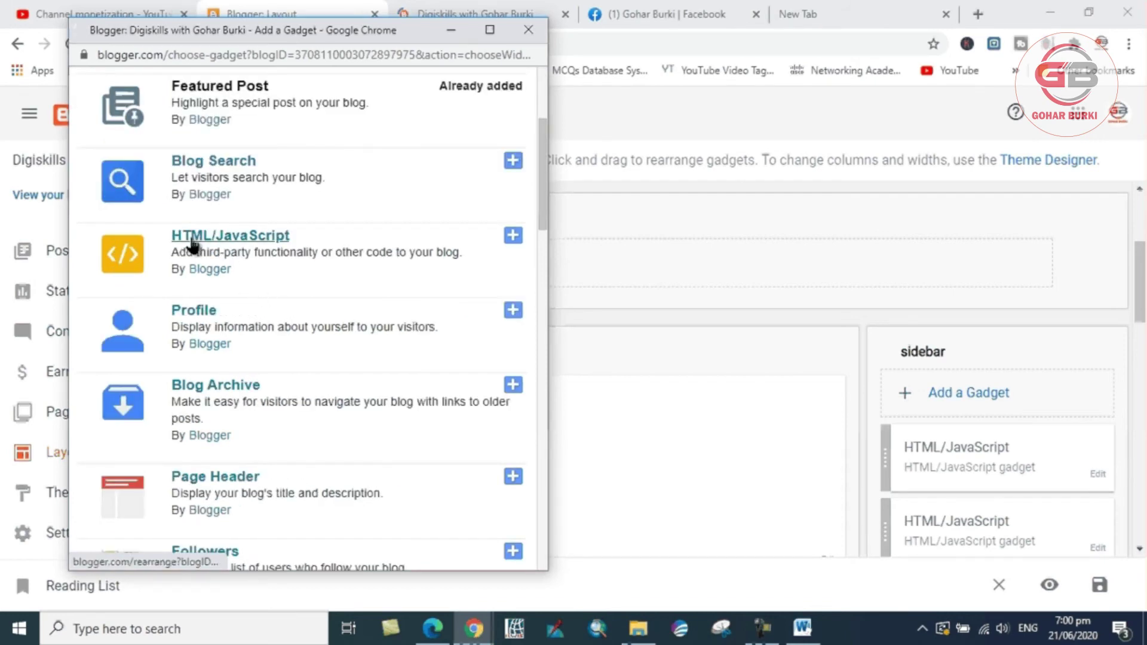
left_click(513, 236)
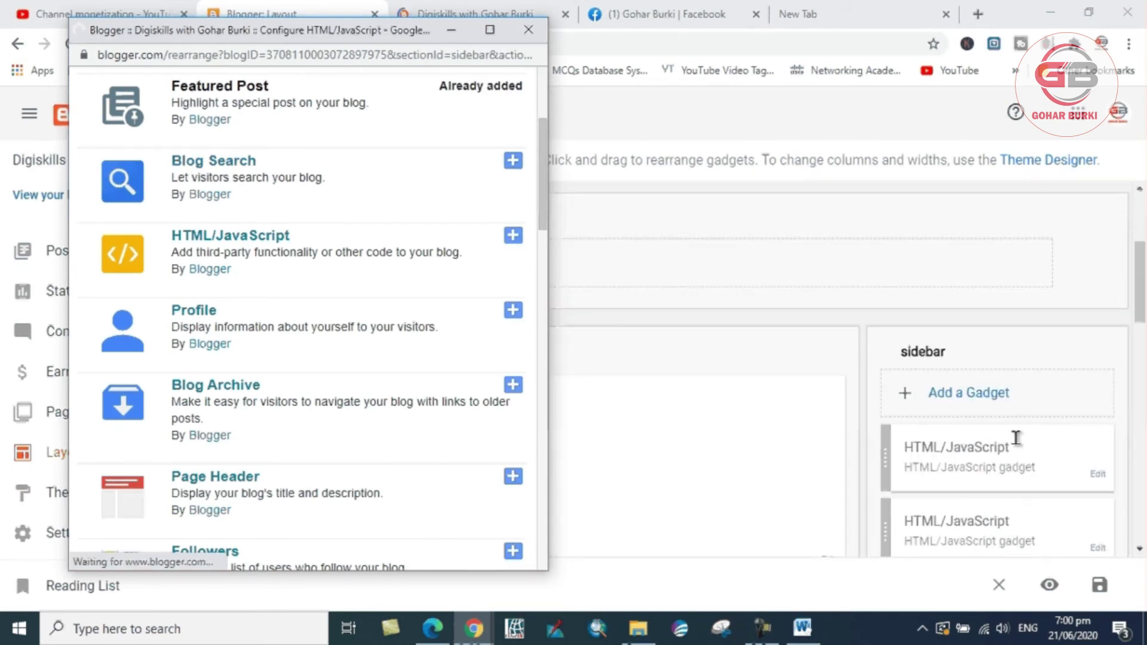
left_click(253, 355)
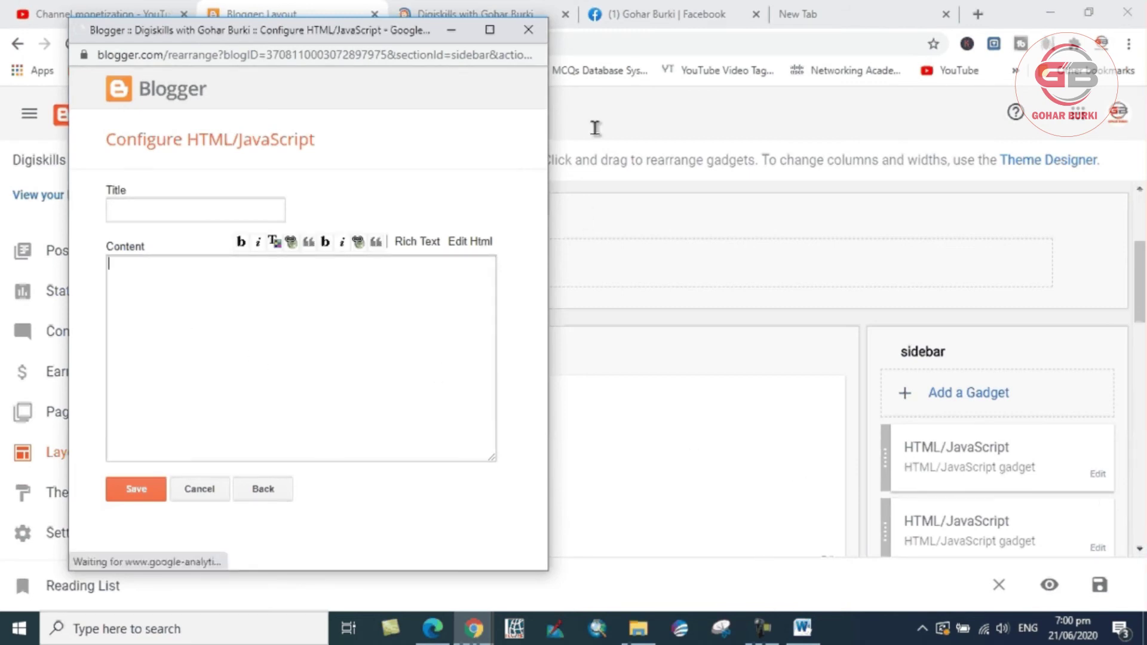
right_click(178, 305)
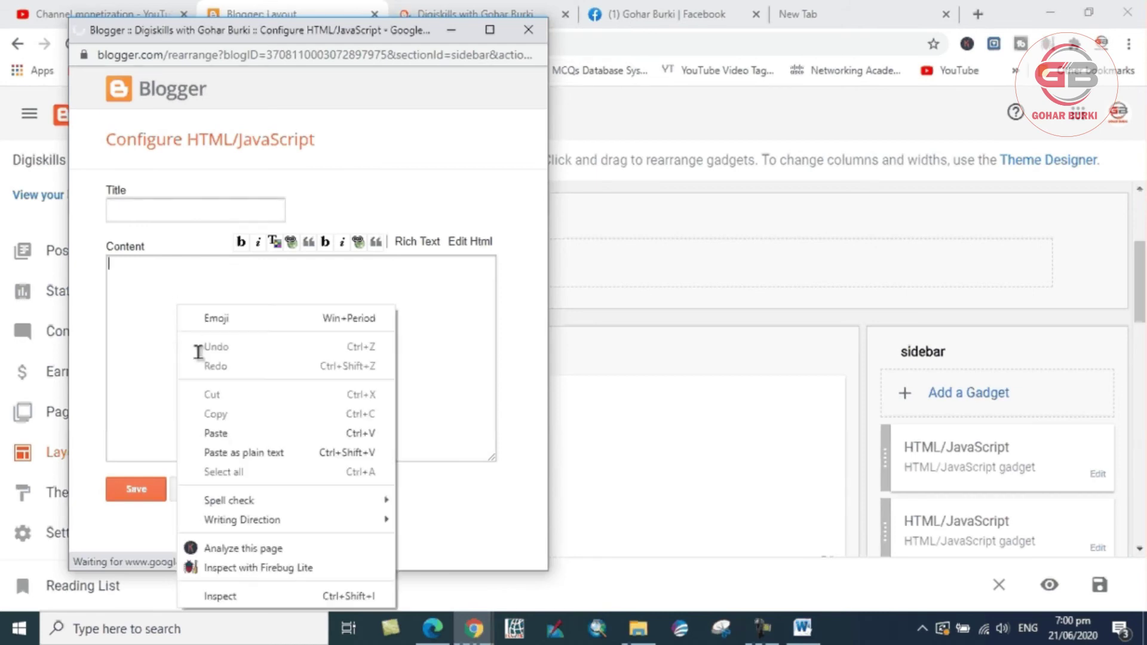
left_click(226, 432)
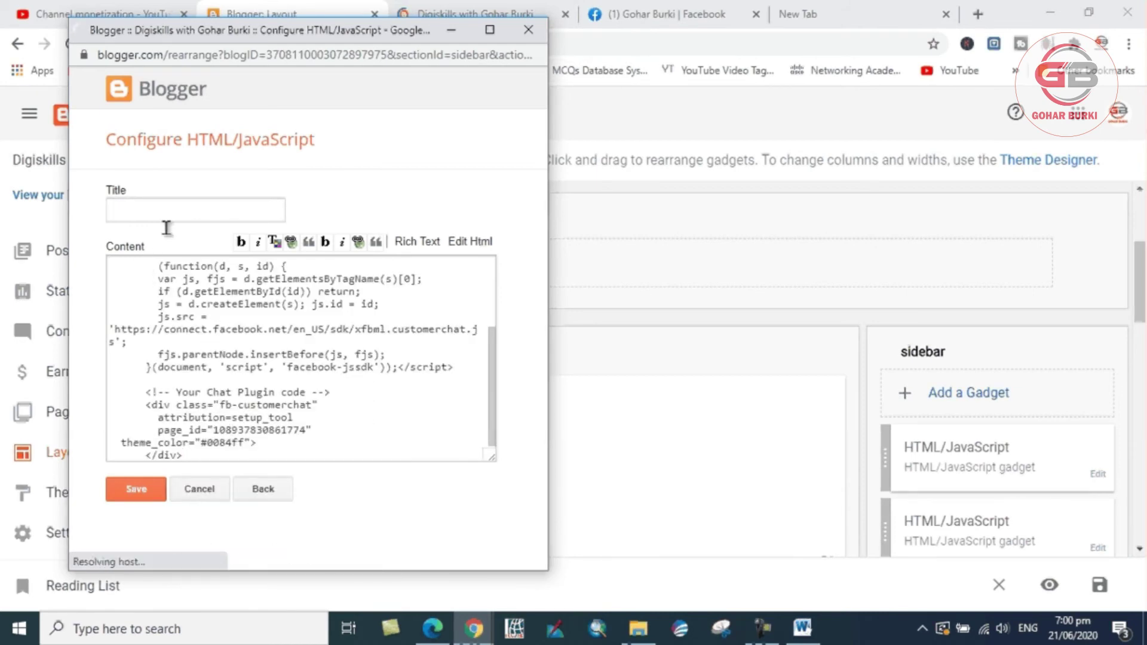
Title the gadget 'contact Messanger'
left_click(175, 210)
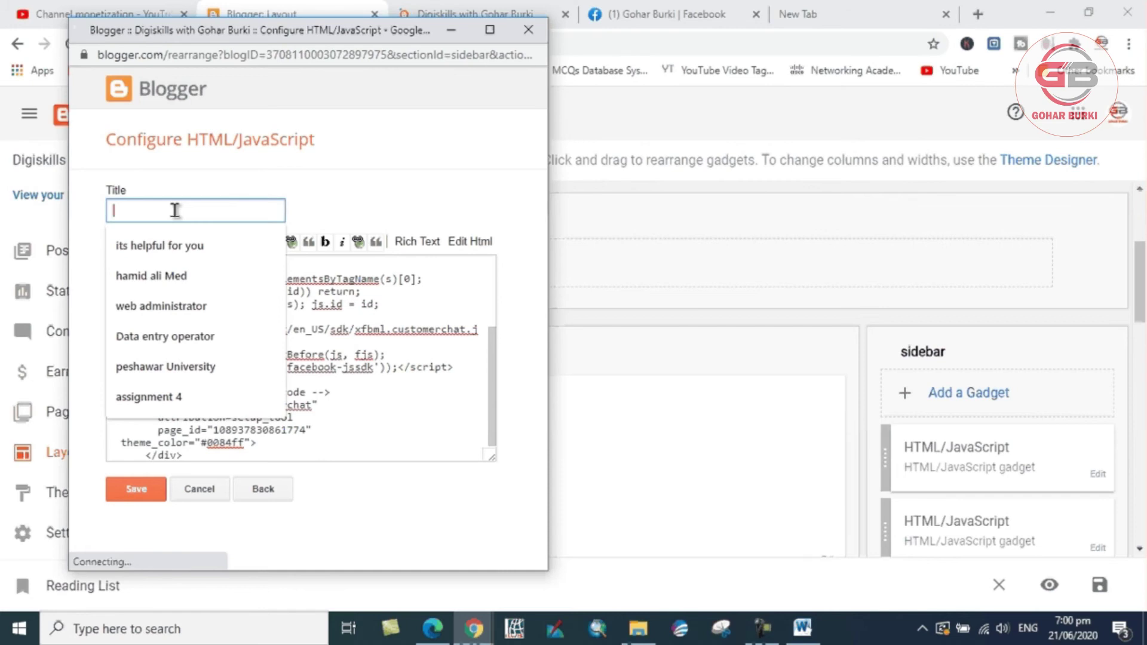
type("contact")
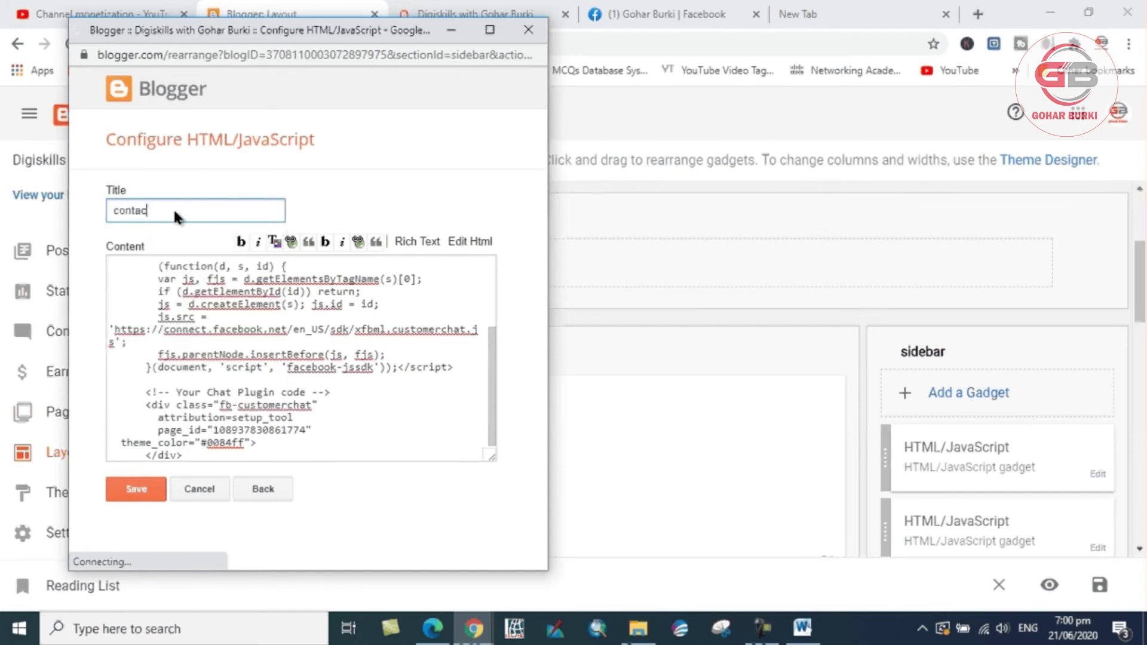
type(" e")
key("BackSpace")
type("Mess")
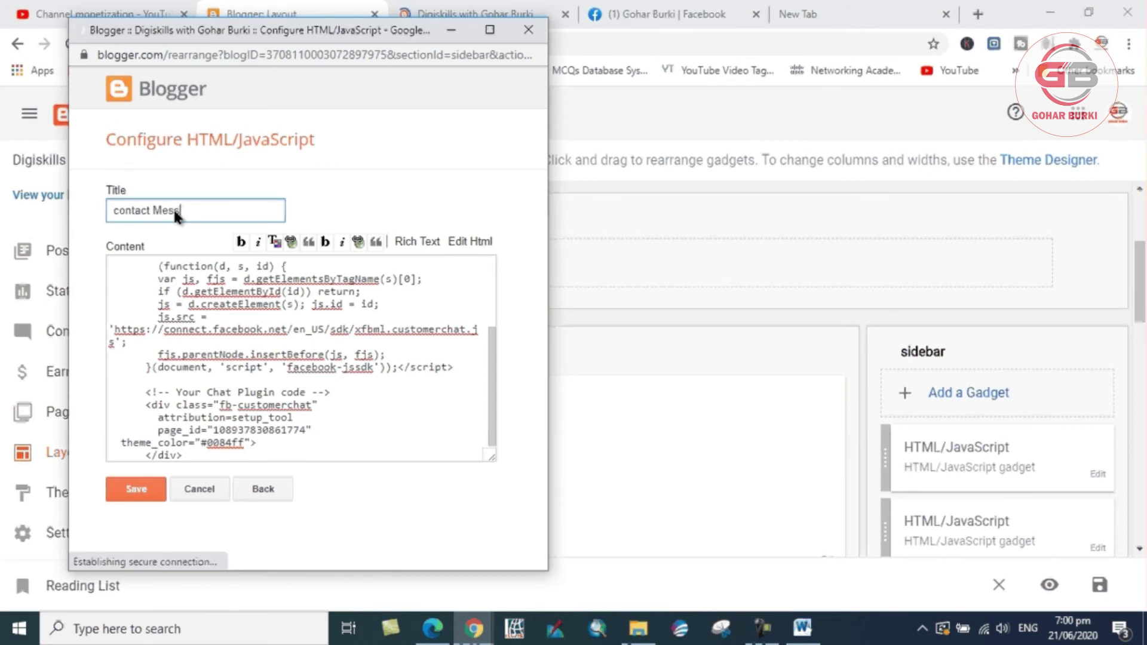
type("ab")
key("BackSpace")
type("nger")
Save the contact Messanger gadget and drag it to the bottom of the sidebar, below Join With Us
left_click(146, 489)
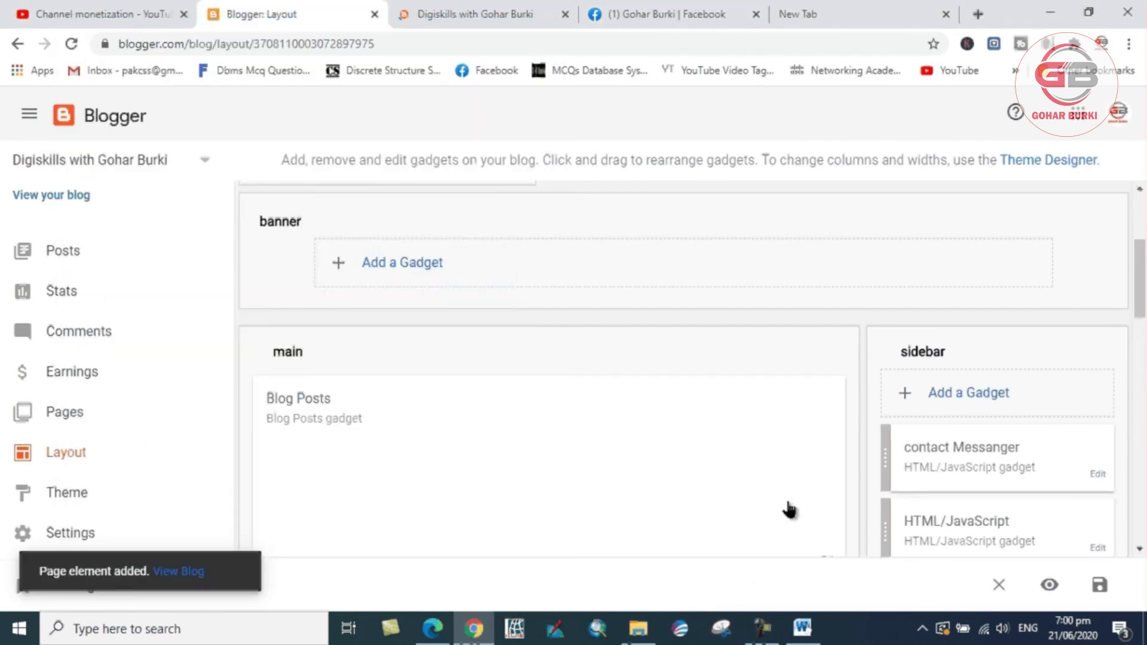
scroll(817, 478, "down", 3)
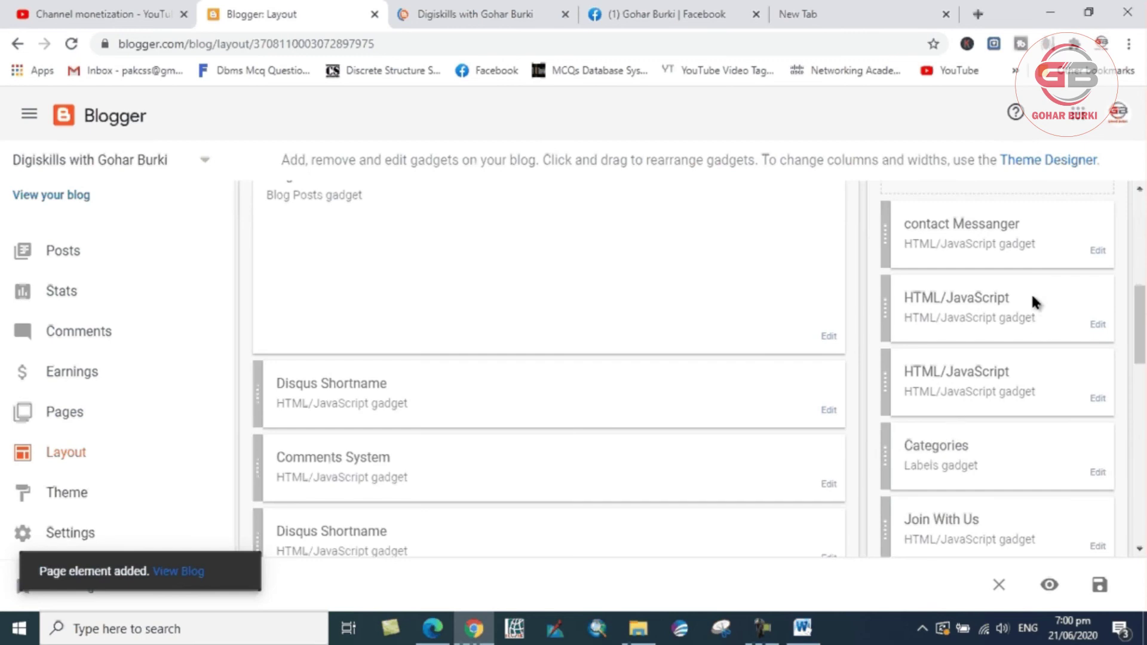
mouse_move(914, 230)
left_mouse_down()
mouse_move(980, 345)
mouse_move(962, 531)
mouse_move(965, 517)
left_mouse_up()
Switch to the live blog's page and reload it to pick up the new gadget
left_click(453, 7)
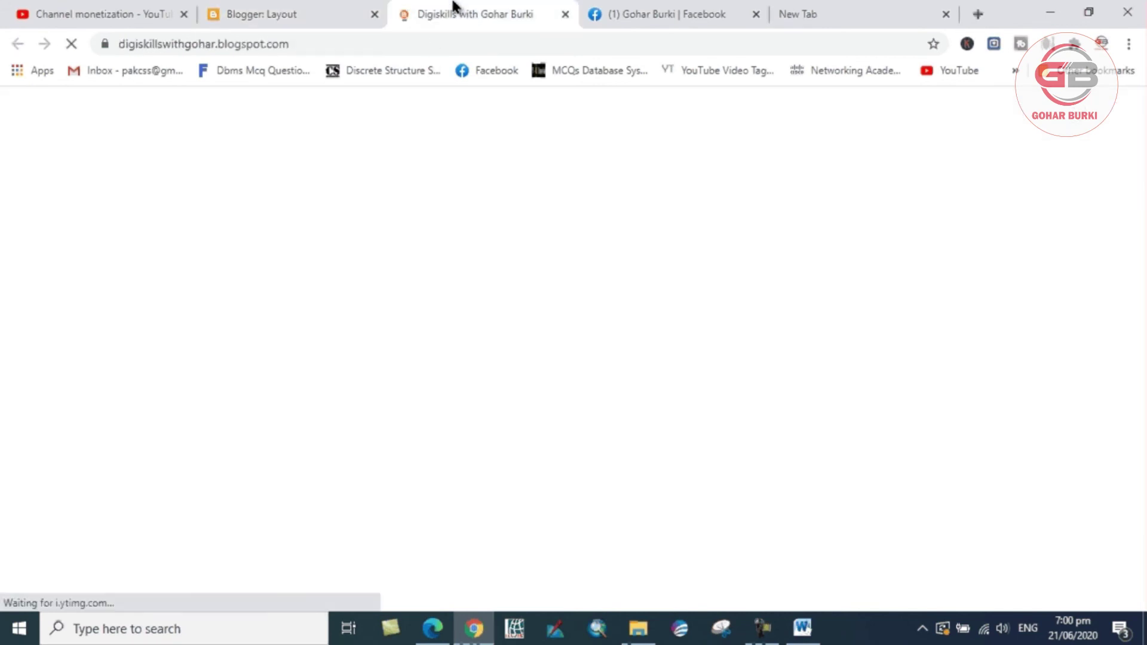
left_click(75, 47)
left_click(72, 47)
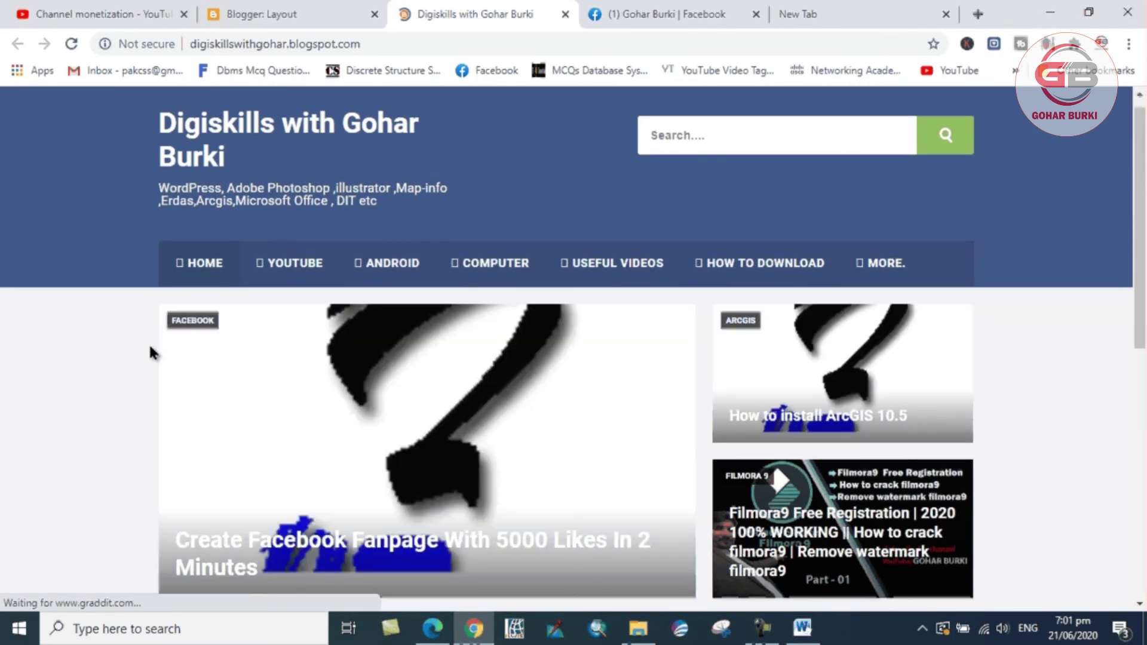
scroll(150, 352, "down", 7)
scroll(155, 359, "down", 7)
scroll(188, 404, "down", 3)
Refresh the blog with F5 and scroll through it to locate the Messenger chat bubble
key("F5")
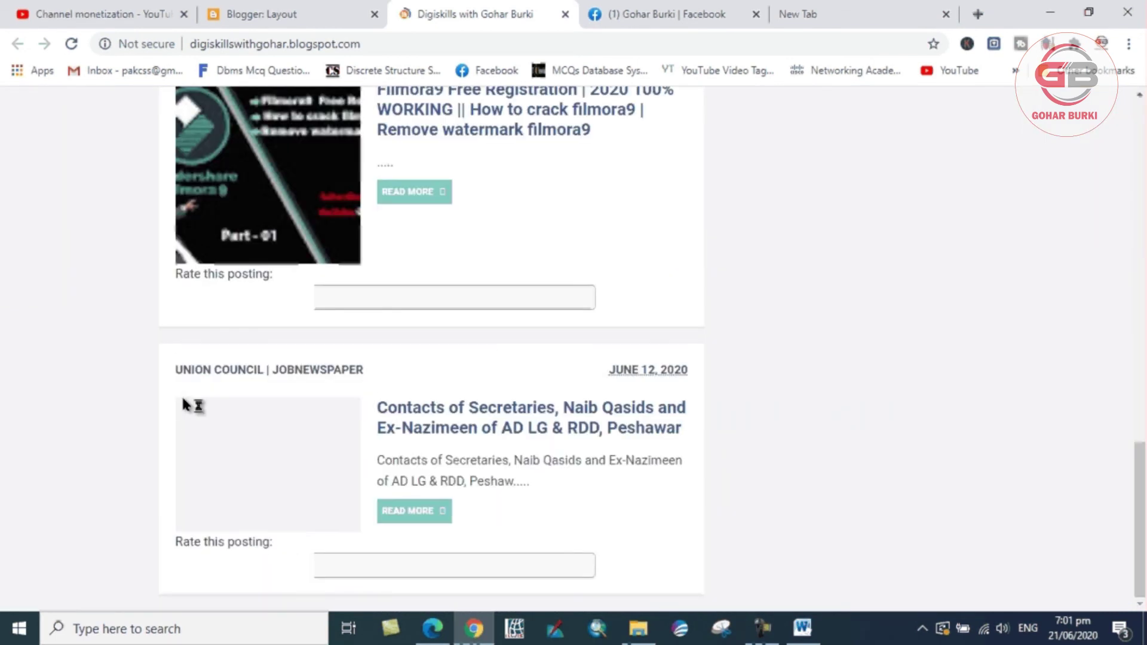
scroll(101, 390, "up", 10)
scroll(101, 390, "up", 4)
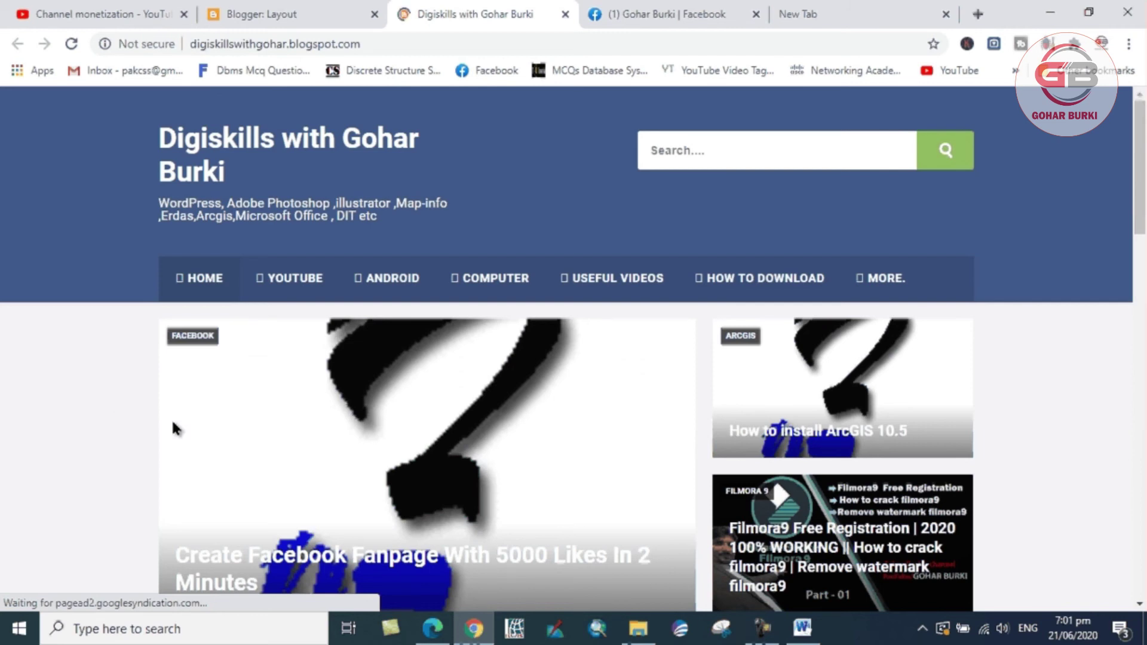
scroll(515, 469, "down", 10)
scroll(321, 365, "up", 8)
scroll(320, 365, "up", 2)
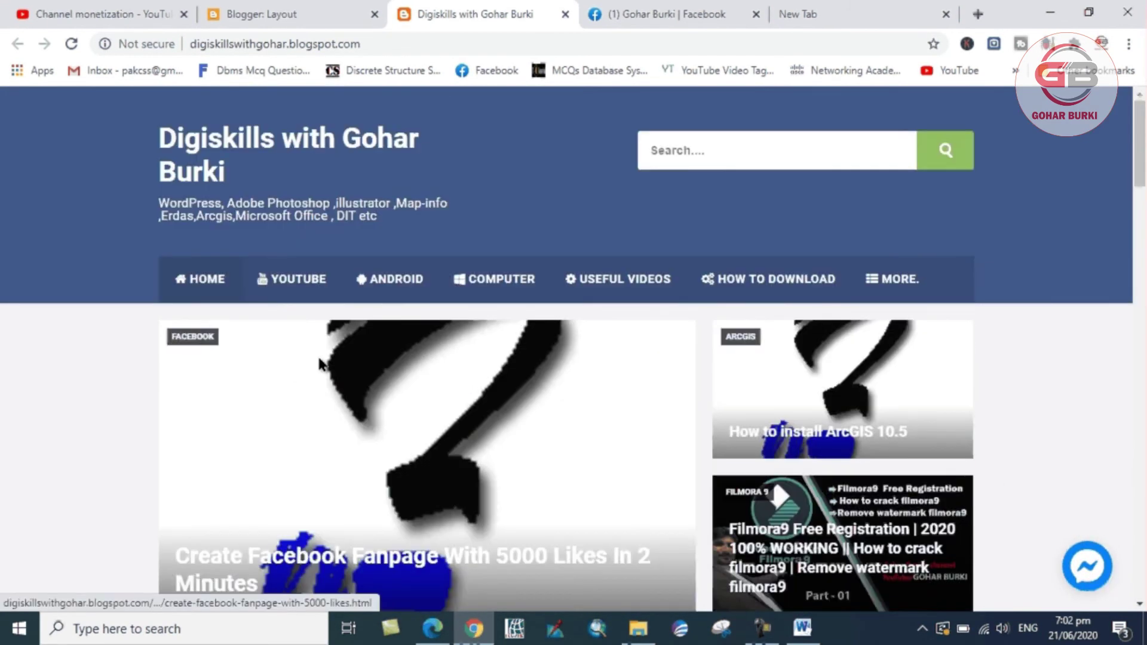
scroll(688, 353, "down", 15)
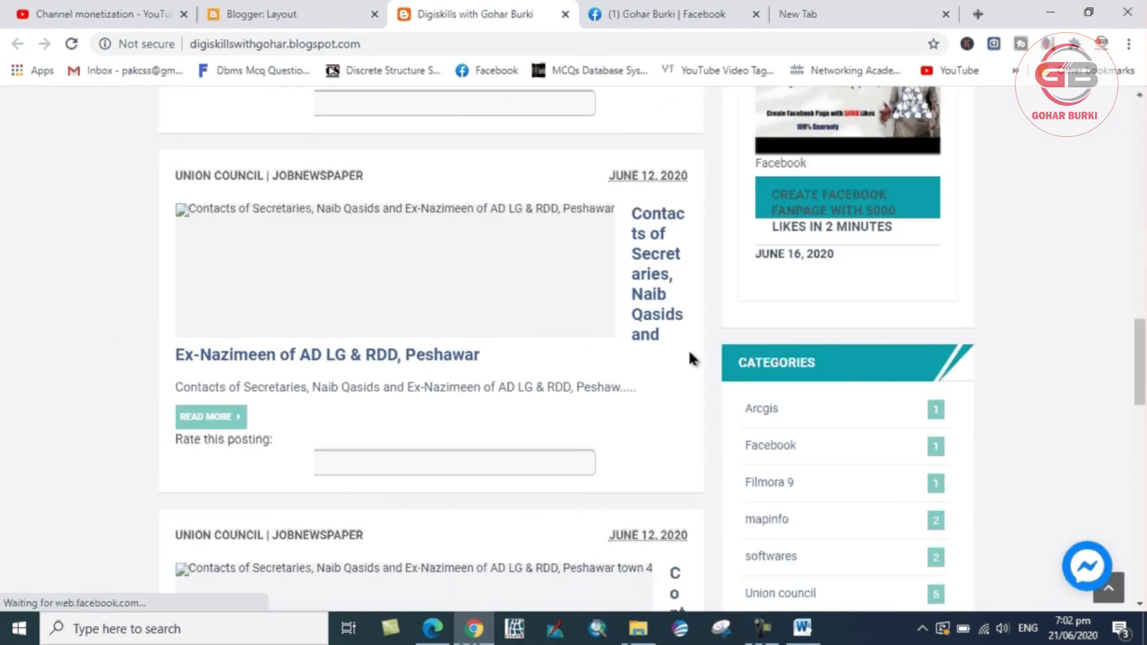
scroll(688, 353, "down", 5)
scroll(1078, 562, "down", 4)
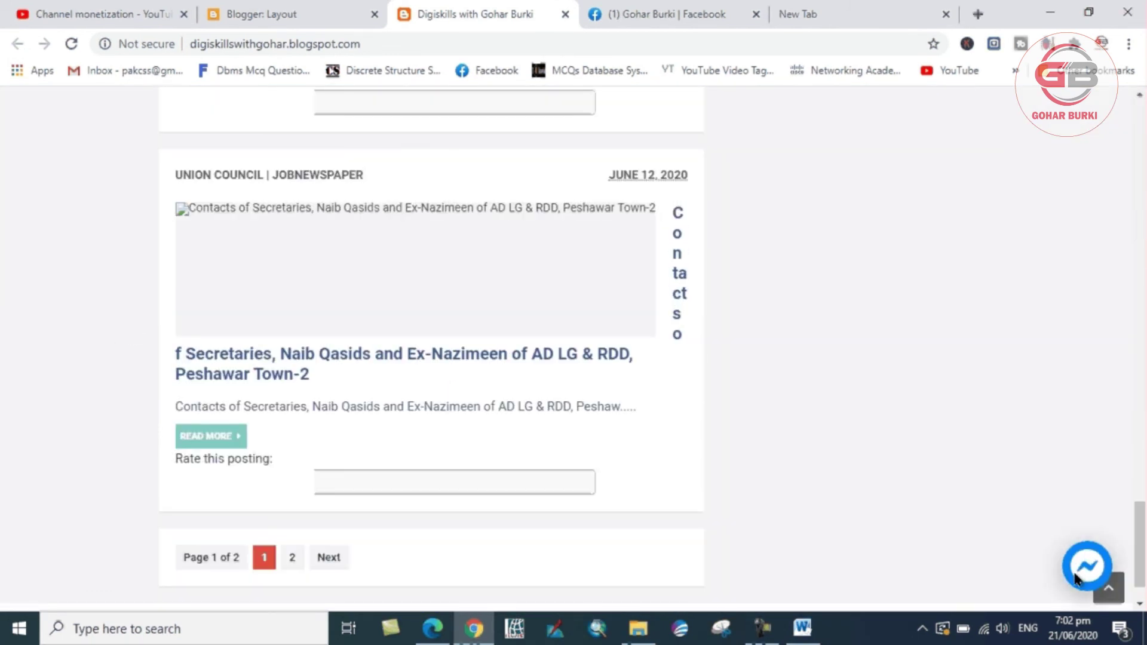
scroll(967, 460, "up", 15)
scroll(1092, 568, "up", 20)
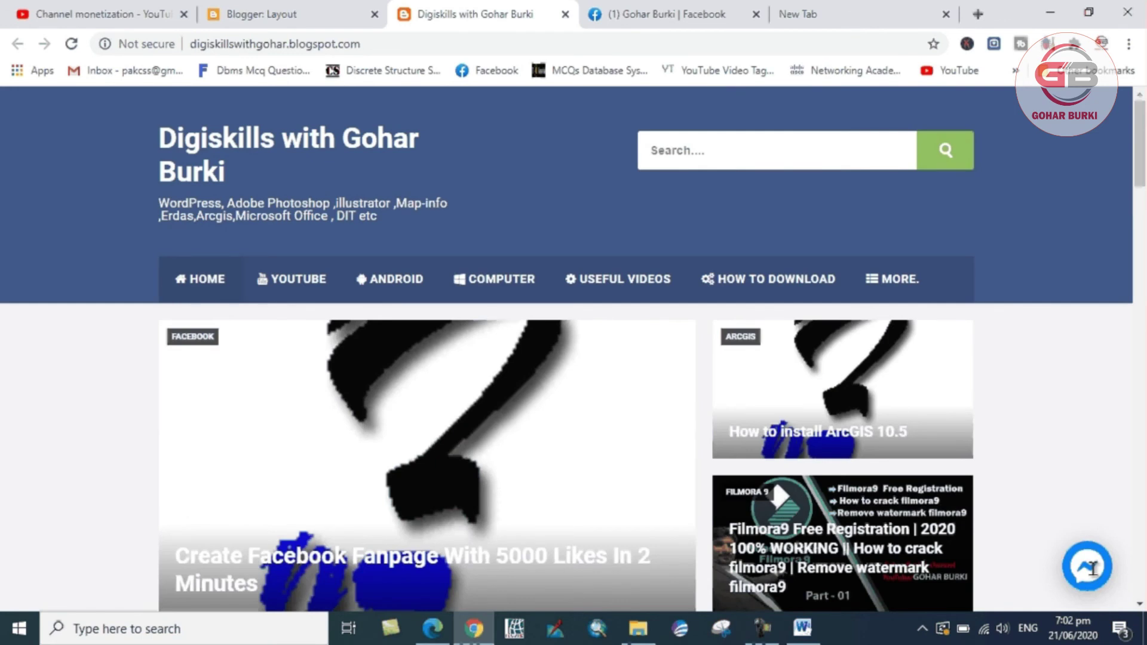
Open the blog's Messenger bubble, continue with the Facebook account, and send the test message 'hi'
left_click(1092, 568)
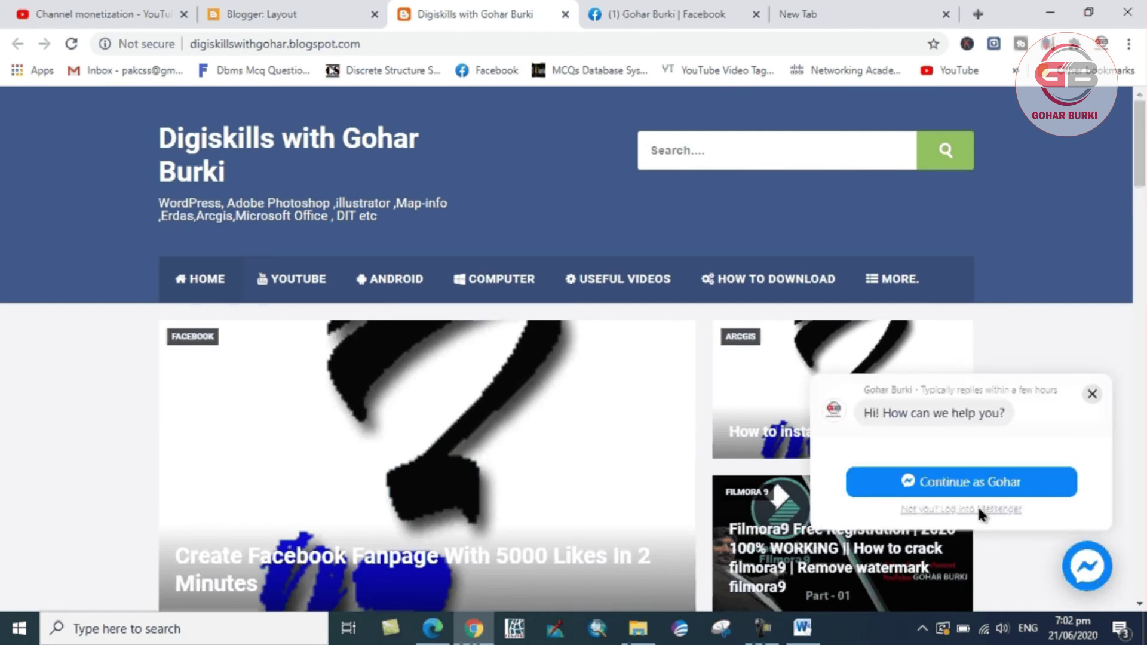
left_click(973, 481)
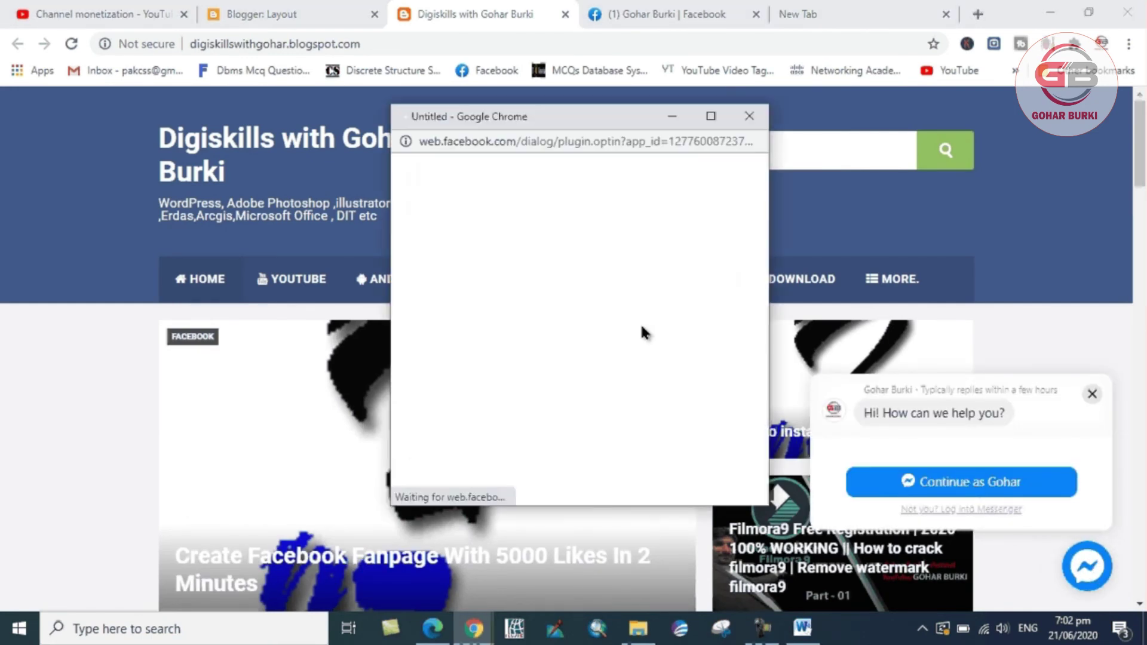
left_click(622, 333)
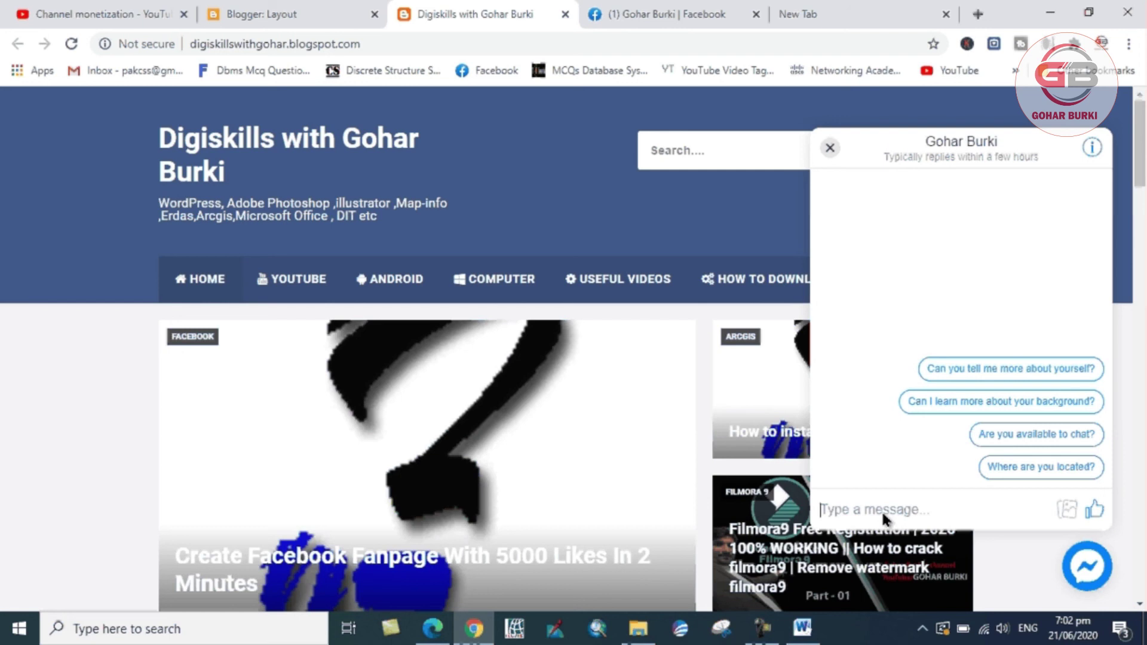
type("hi")
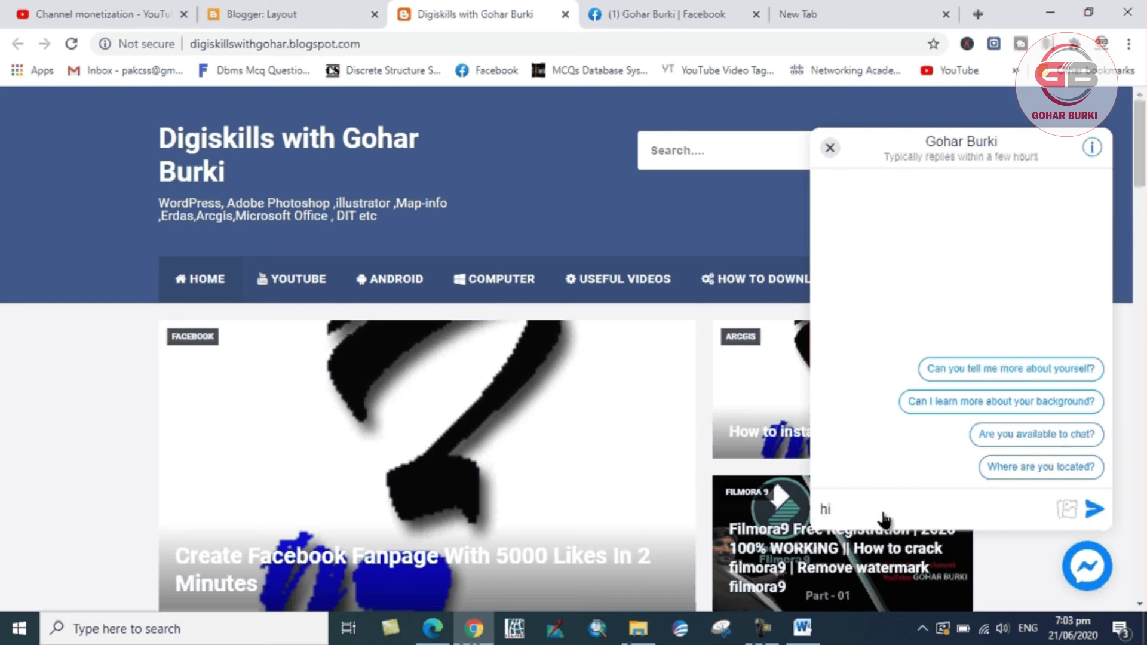
key("Return")
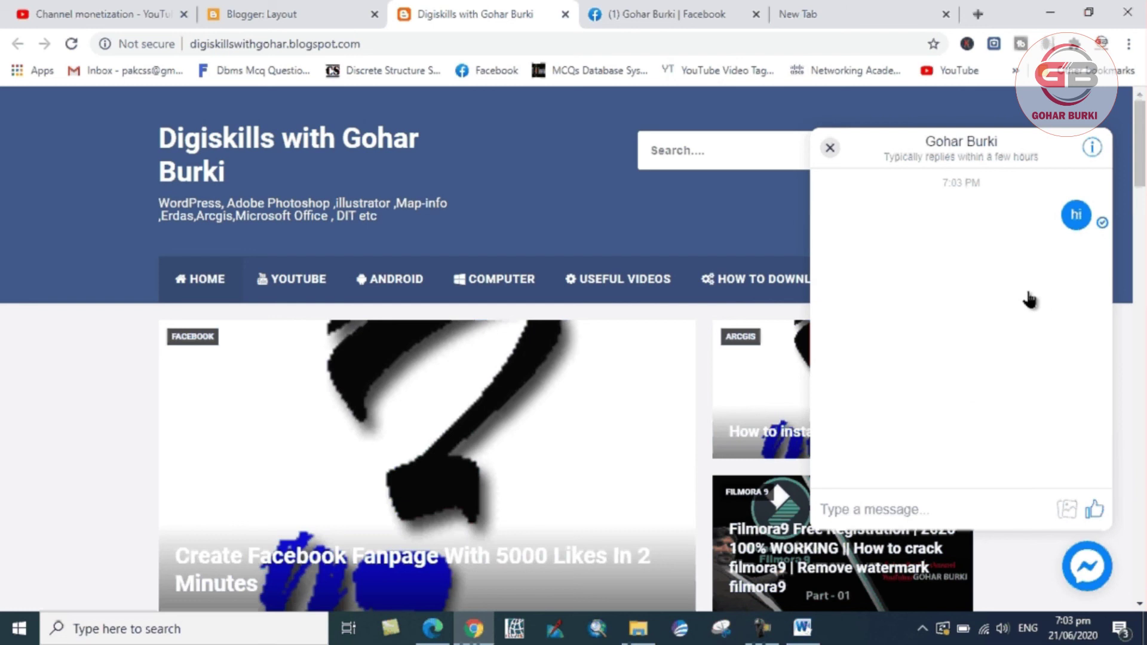